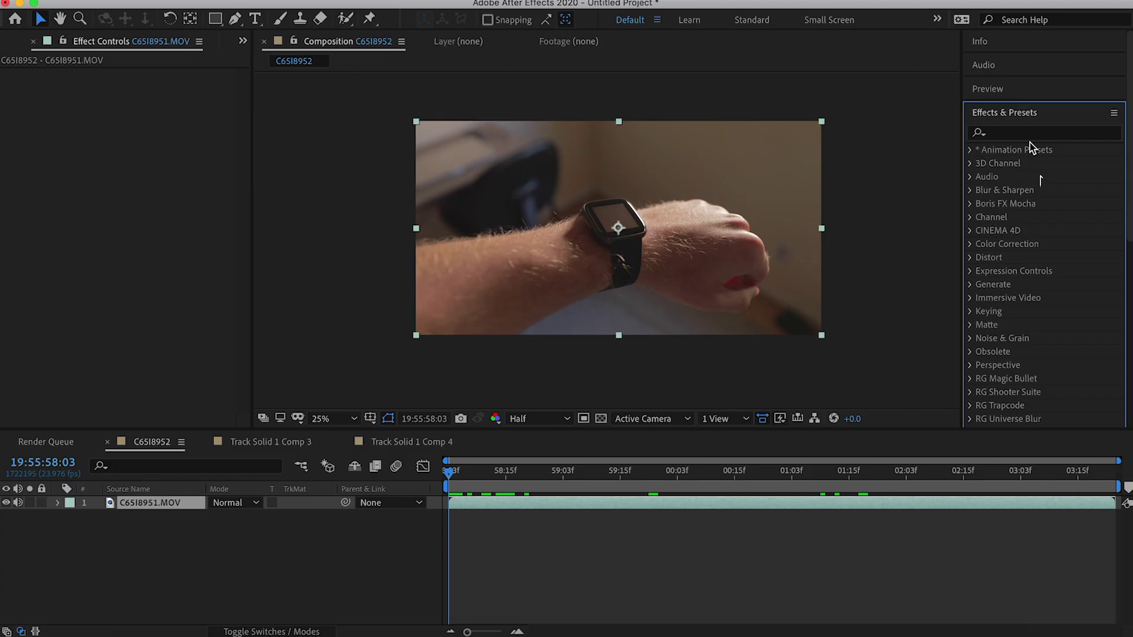
# - Scroll the workspace of composition C6518952, which holds the watch clip C6518951.MOV
pyautogui.scroll(-10, 1032, 147)
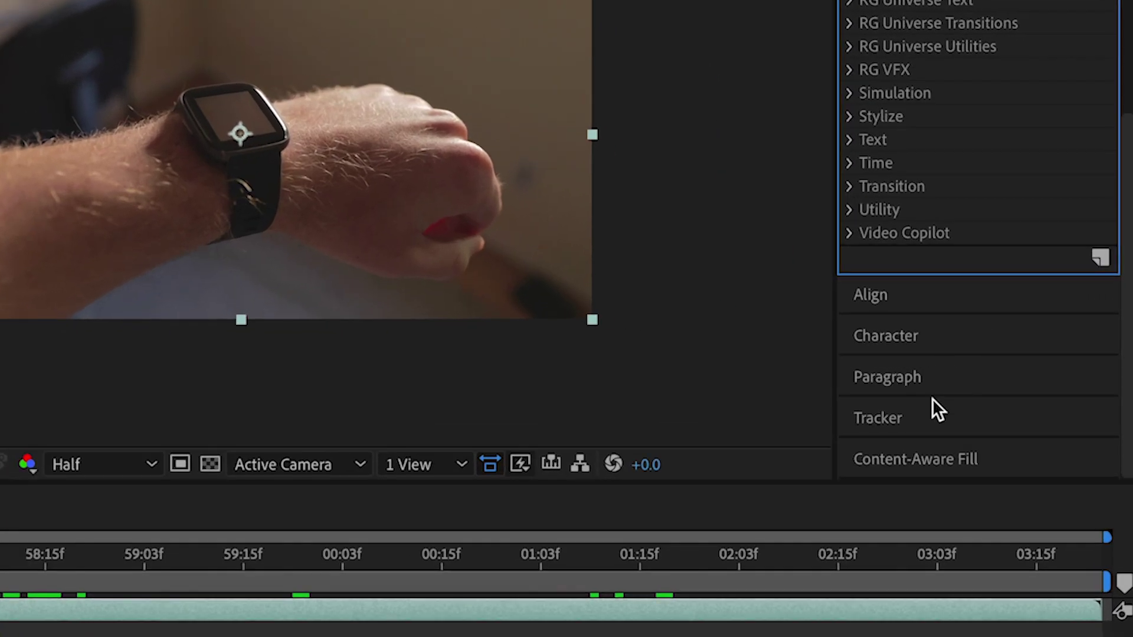
# - Camera-track the watch clip, then create a solid and camera at the watch-face target
pyautogui.click(1015, 389)
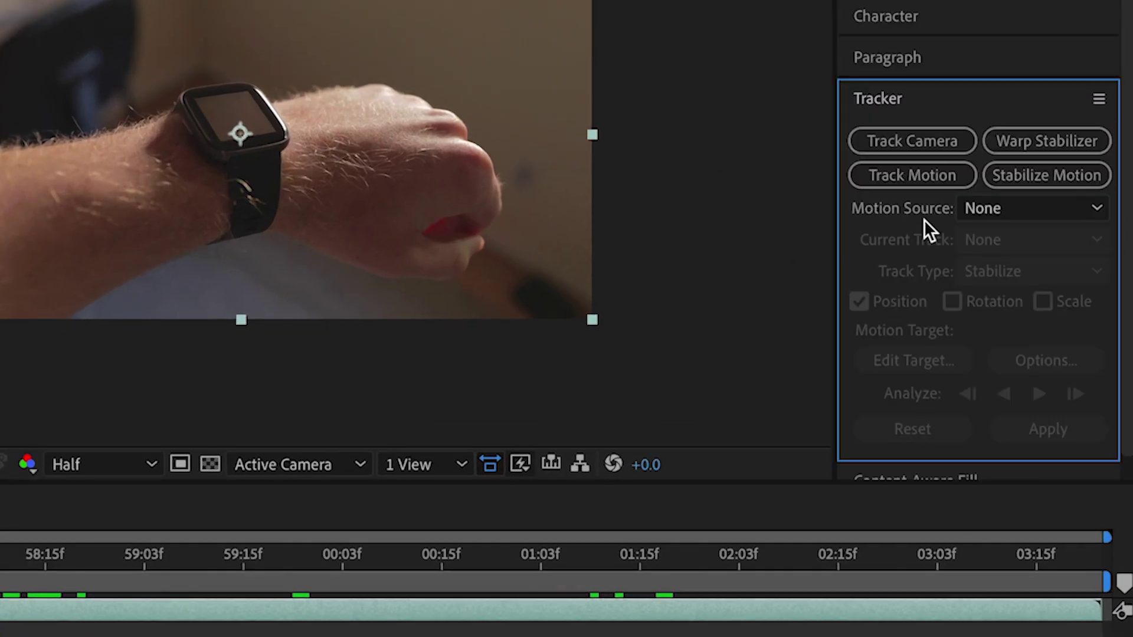
pyautogui.click(912, 142)
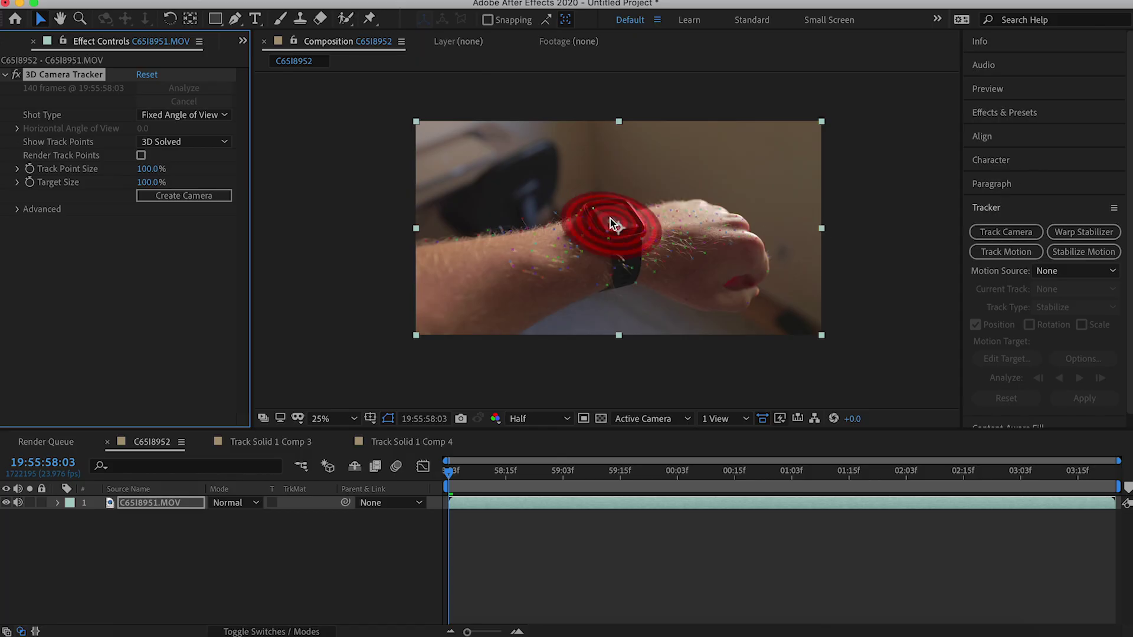
pyautogui.scroll(2, 610, 218)
pyautogui.scroll(2, 610, 222)
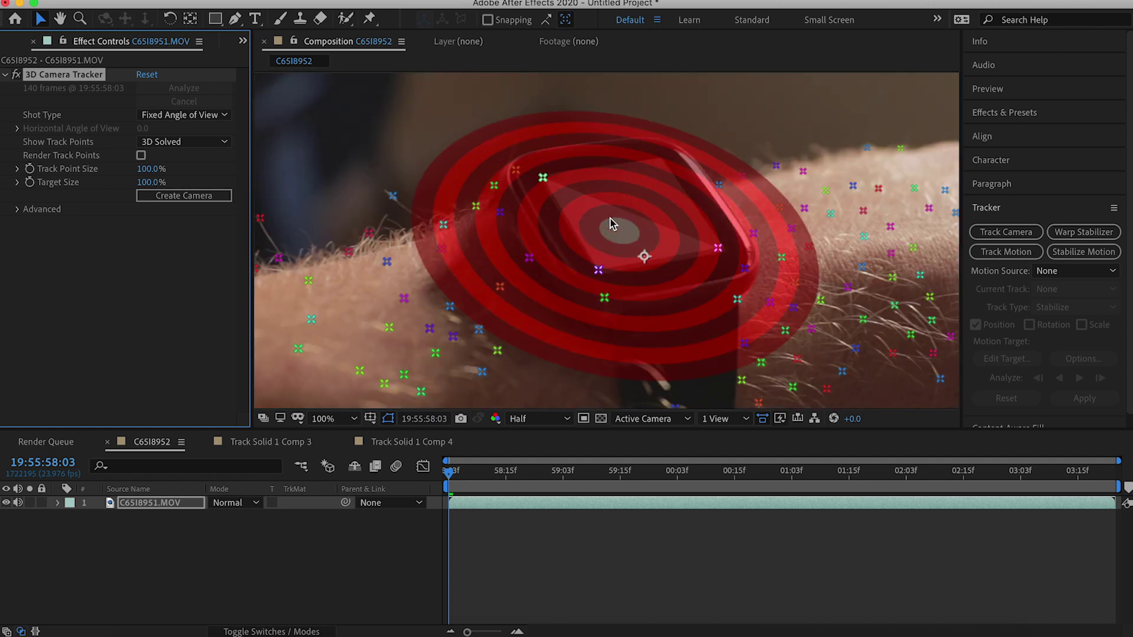
pyautogui.rightClick(610, 223)
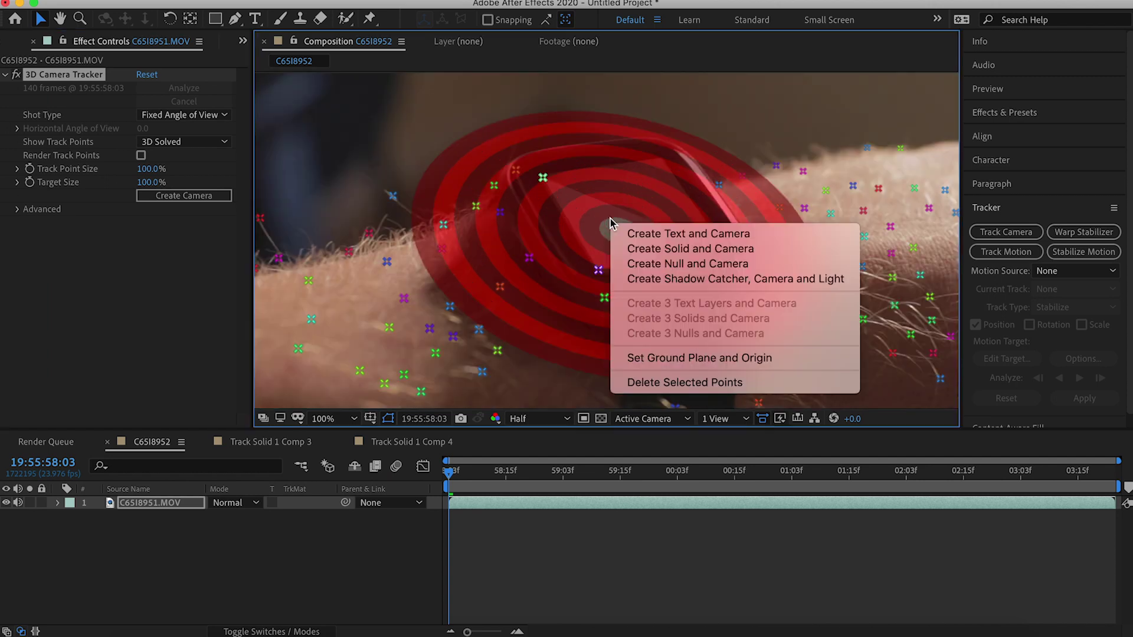
pyautogui.click(632, 249)
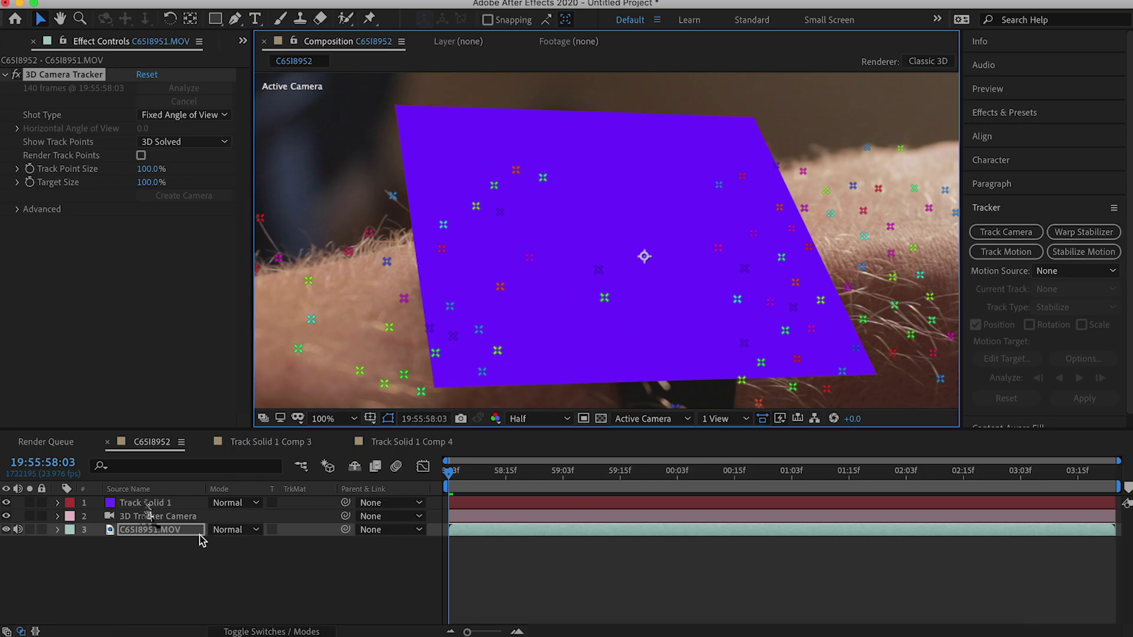
# - Lower Track Solid 1's opacity to 20% and check its alignment on a later frame
pyautogui.click(145, 502)
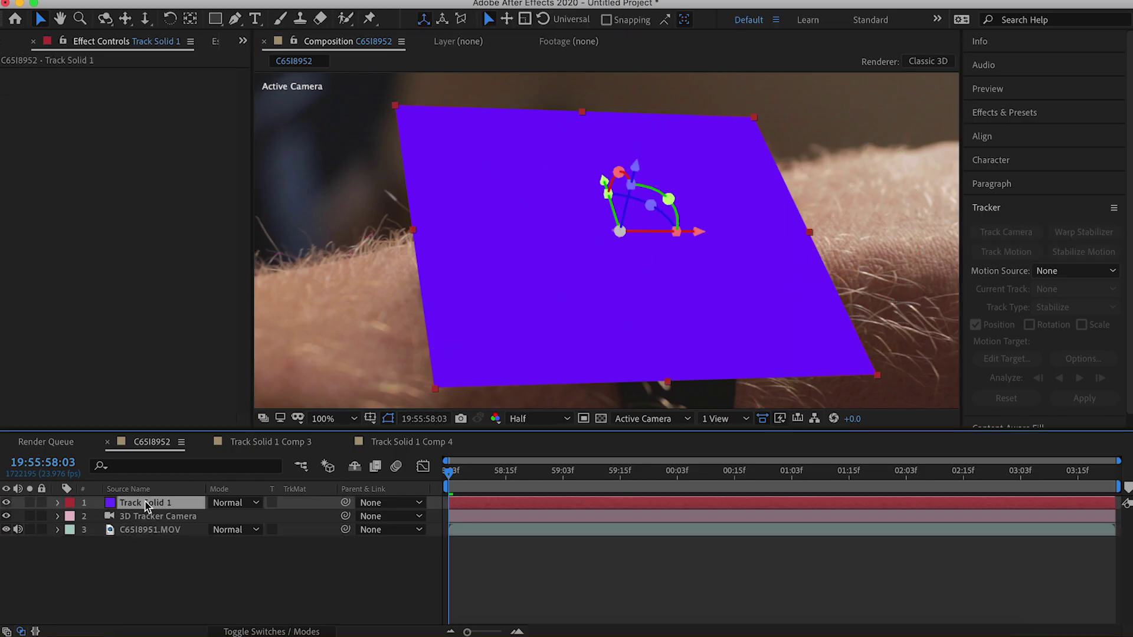
pyautogui.press('t')
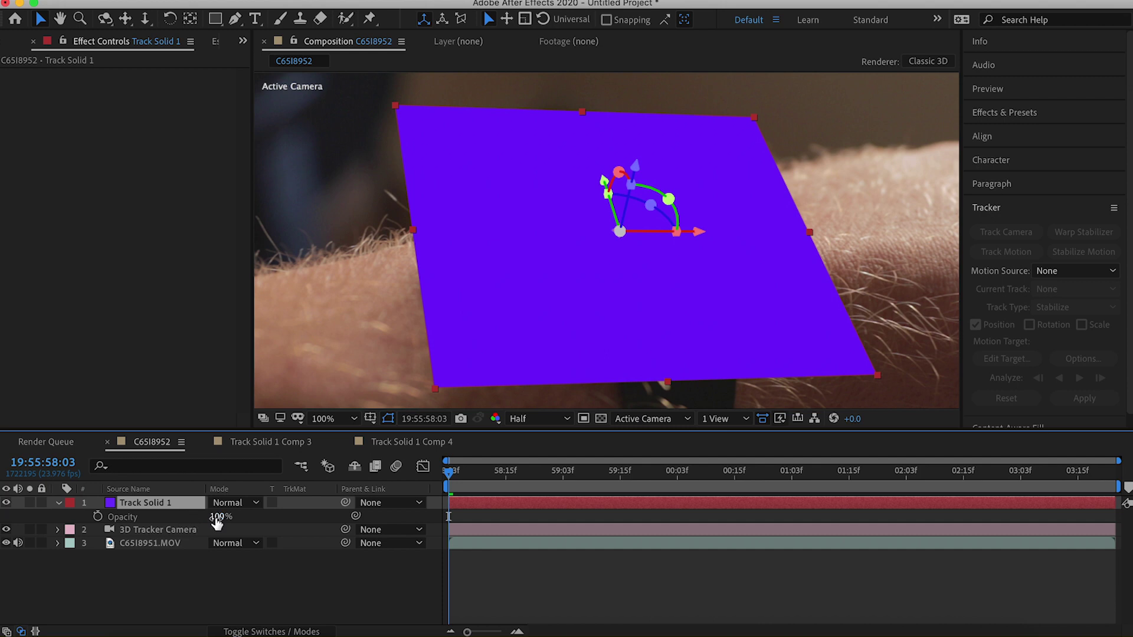
pyautogui.moveTo(197, 518); pyautogui.dragTo(140, 512)
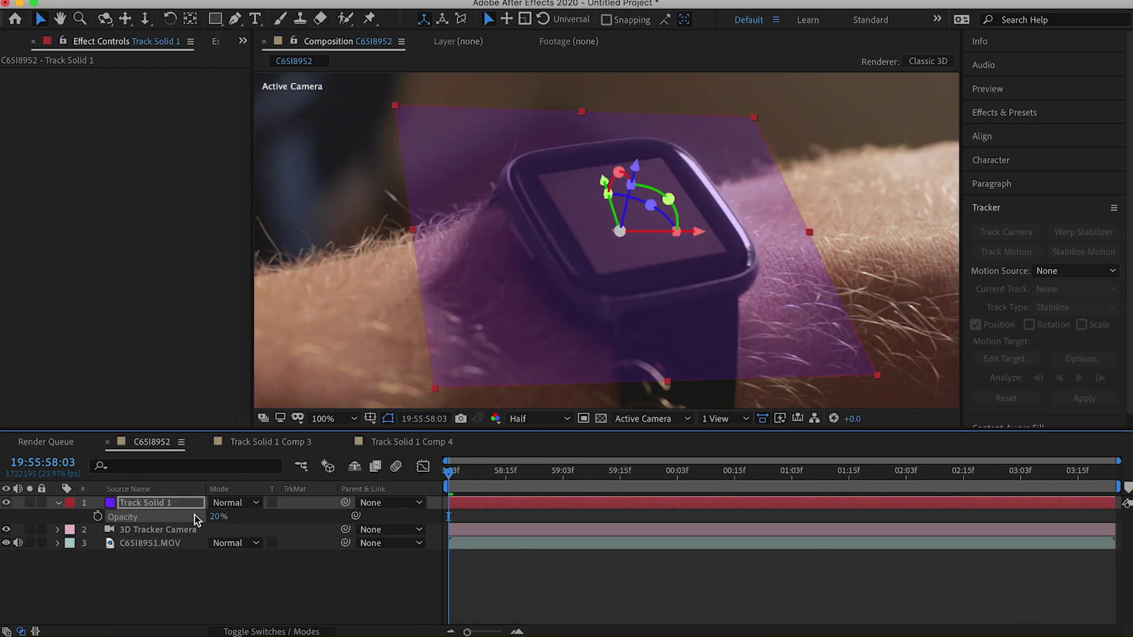
pyautogui.moveTo(504, 480); pyautogui.dragTo(601, 472)
# - Rotate Track Solid 1 on Z, scale it to 39.5% and move it onto the watch face
pyautogui.click(59, 503)
pyautogui.click(59, 503)
pyautogui.moveTo(233, 610)
pyautogui.mouseDown()
pyautogui.moveTo(242, 608)
pyautogui.moveTo(229, 611)
pyautogui.mouseUp()
pyautogui.press('Home')
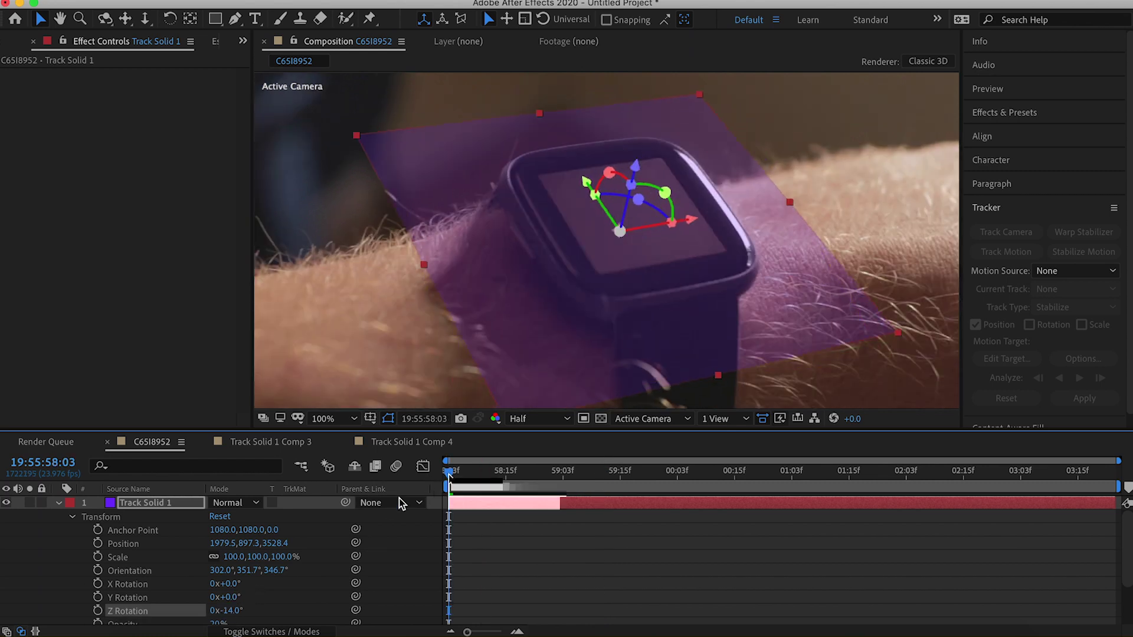
pyautogui.moveTo(718, 376); pyautogui.dragTo(673, 306)
pyautogui.moveTo(424, 264); pyautogui.dragTo(534, 245)
pyautogui.moveTo(230, 553)
pyautogui.mouseDown()
pyautogui.moveTo(263, 549)
pyautogui.moveTo(249, 556)
pyautogui.mouseUp()
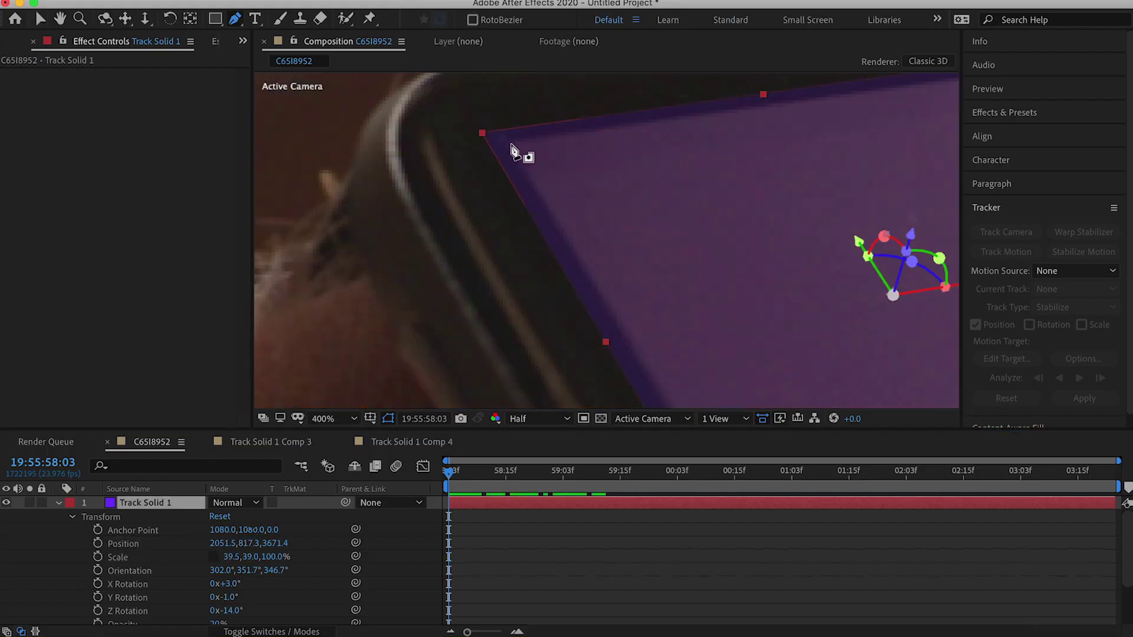
# - Fine-tune the solid's position, scale and tilt so it fits the watch screen across frames
pyautogui.scroll(3, 418, 260)
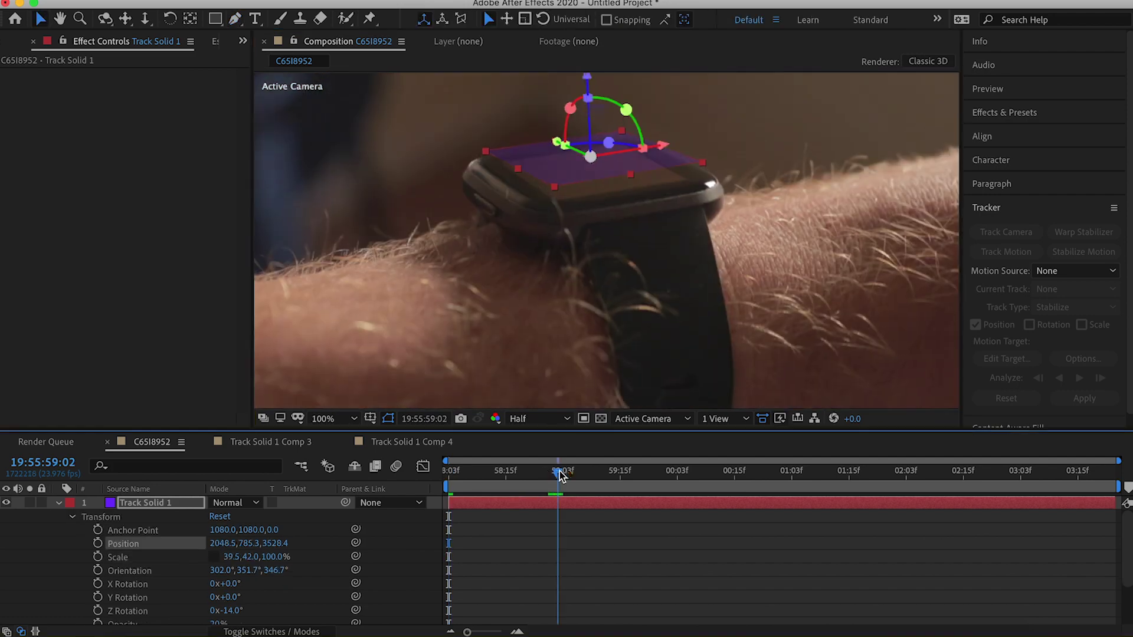
pyautogui.moveTo(559, 476); pyautogui.dragTo(572, 474)
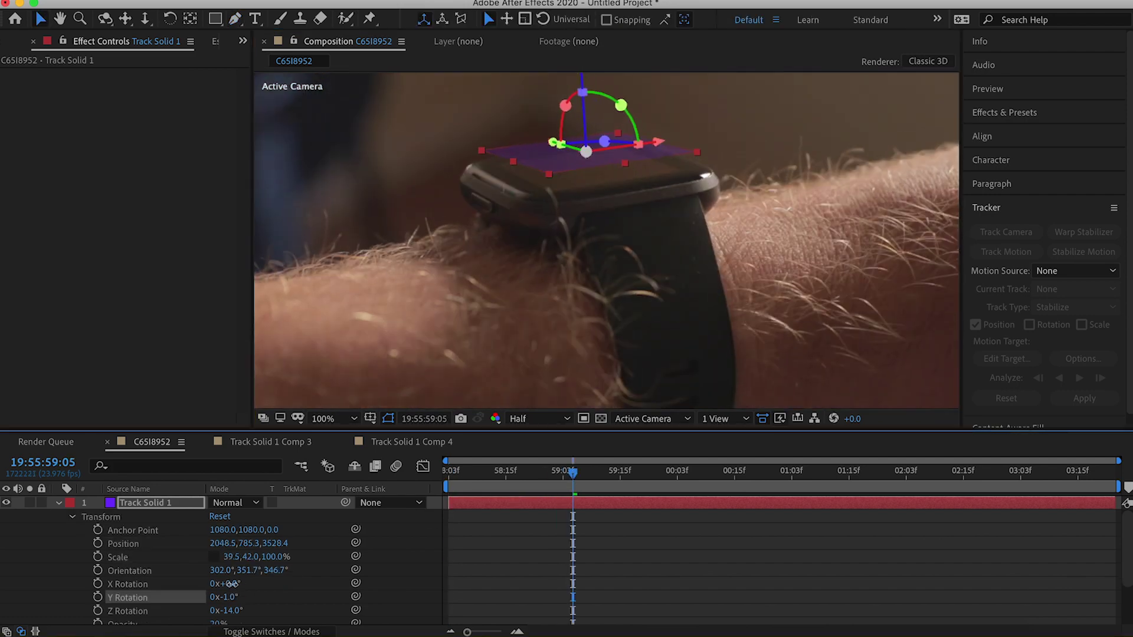
pyautogui.moveTo(275, 544); pyautogui.dragTo(392, 508)
pyautogui.moveTo(213, 543); pyautogui.dragTo(244, 551)
pyautogui.press('Home')
pyautogui.moveTo(449, 470); pyautogui.dragTo(601, 470)
pyautogui.moveTo(273, 544); pyautogui.dragTo(259, 543)
pyautogui.moveTo(220, 583); pyautogui.dragTo(251, 543)
pyautogui.moveTo(601, 470)
pyautogui.mouseDown()
pyautogui.moveTo(450, 471)
pyautogui.moveTo(593, 471)
pyautogui.mouseUp()
pyautogui.press('Home')
# - Restore Track Solid 1 to 100% opacity and duplicate the layer
pyautogui.press('g')
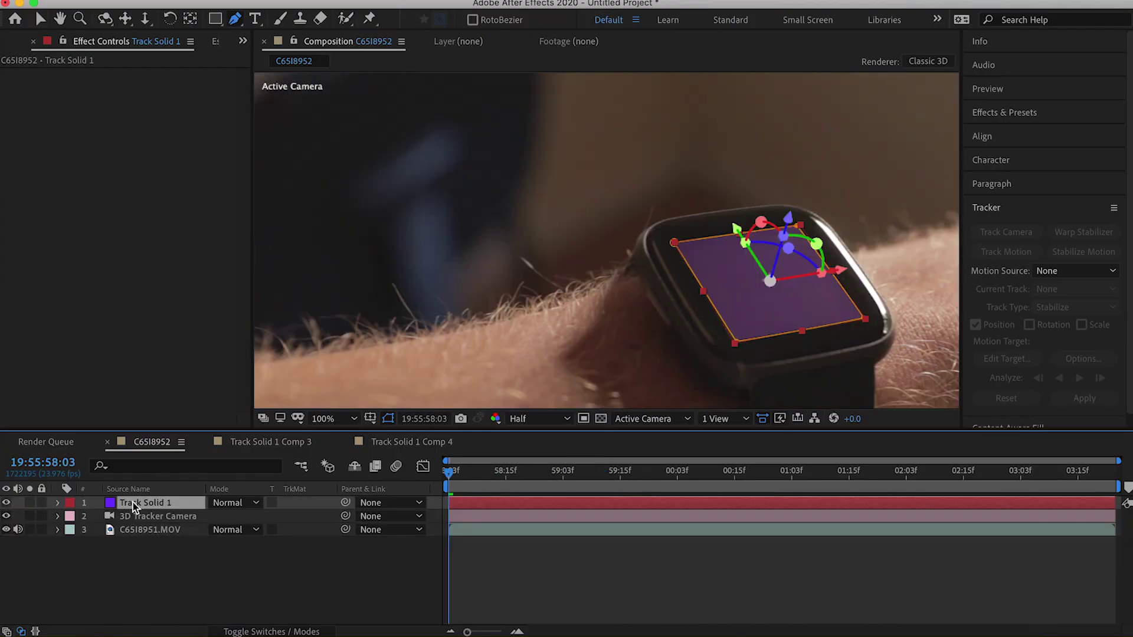
pyautogui.press('t')
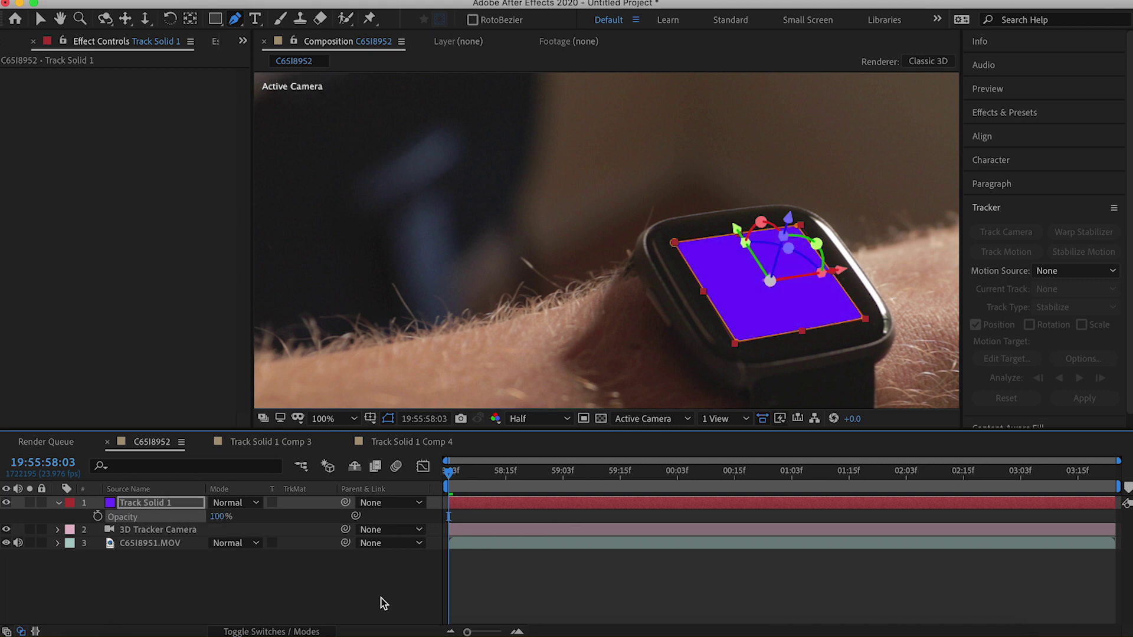
pyautogui.click(304, 594)
pyautogui.click(501, 503)
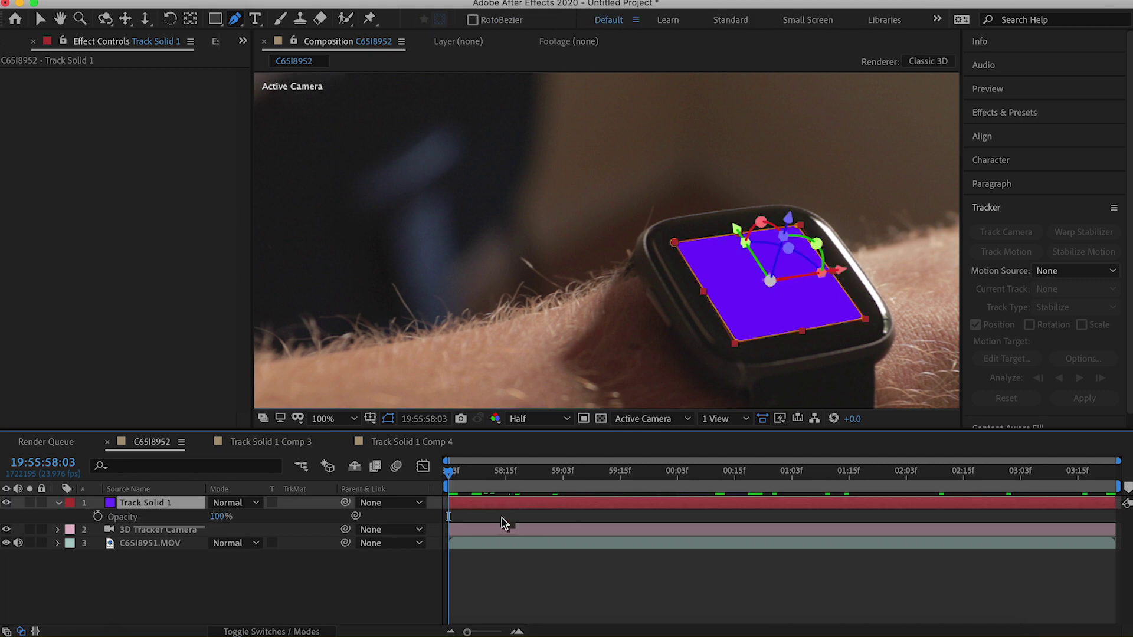
pyautogui.press('super+d')
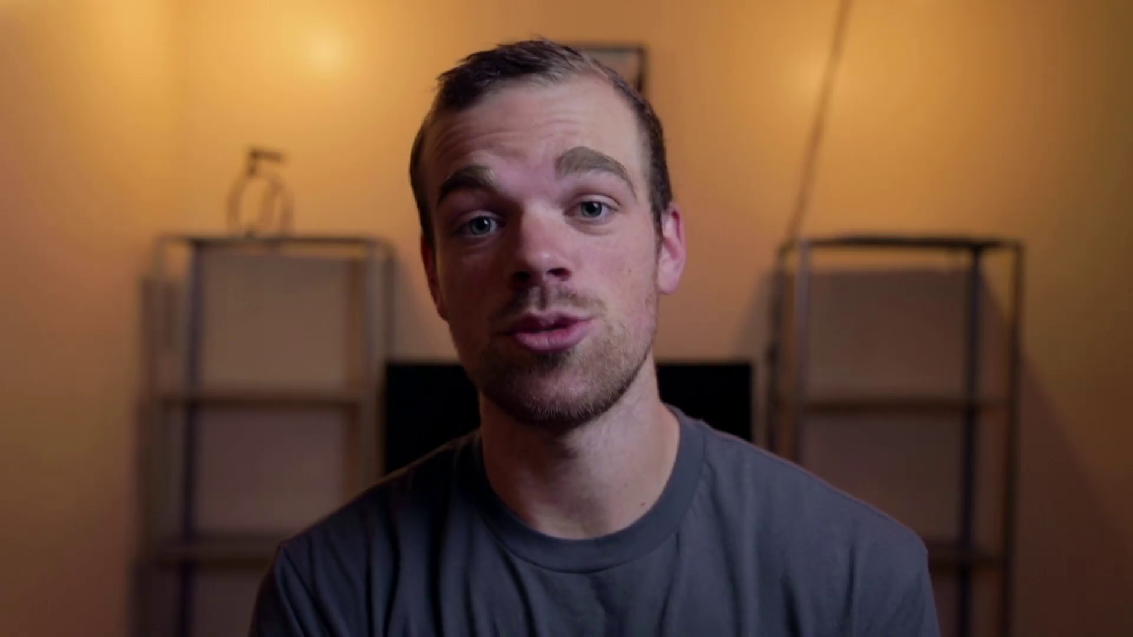
# - Pre-compose the duplicate solid as Track Solid 1 Comp 5, open it and delete its solid
pyautogui.rightClick(476, 518)
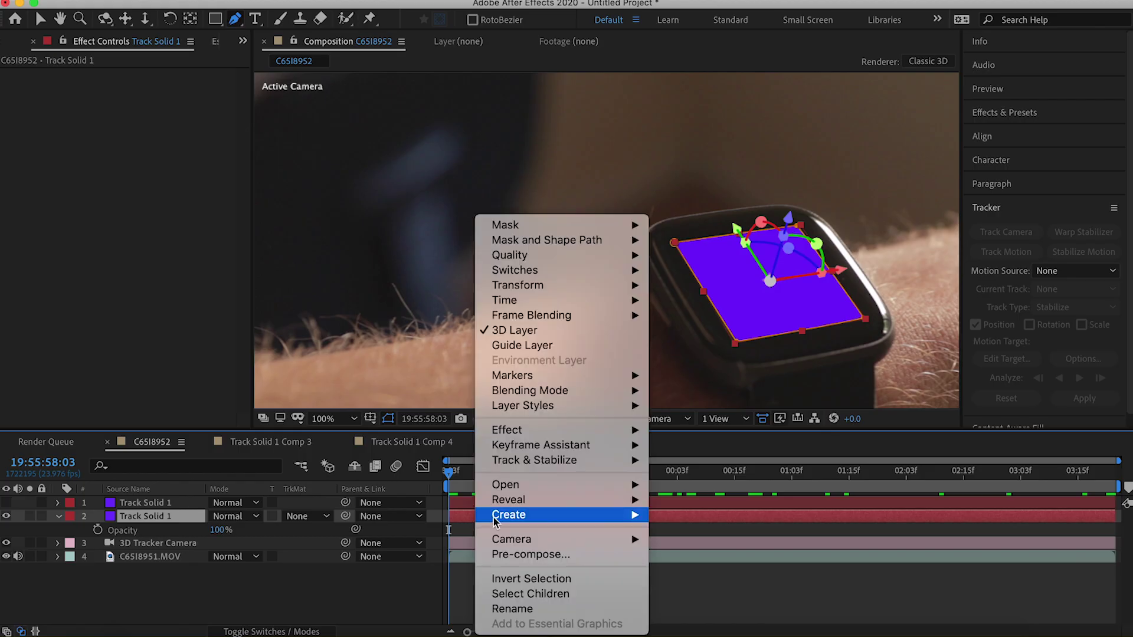
pyautogui.click(516, 555)
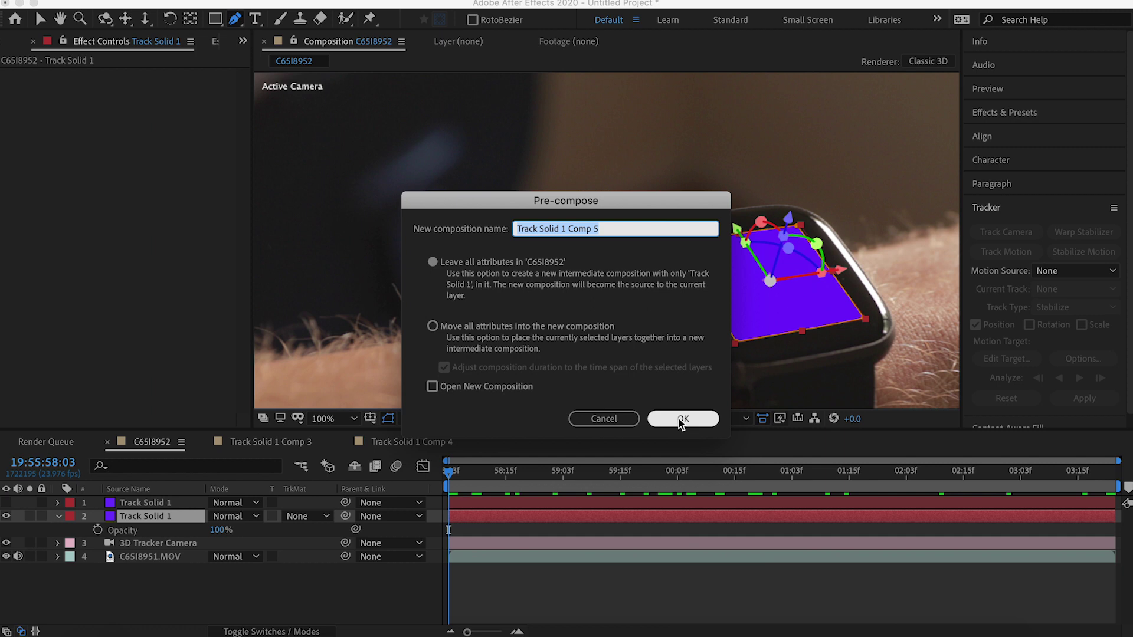
pyautogui.click(679, 419)
pyautogui.doubleClick(514, 516)
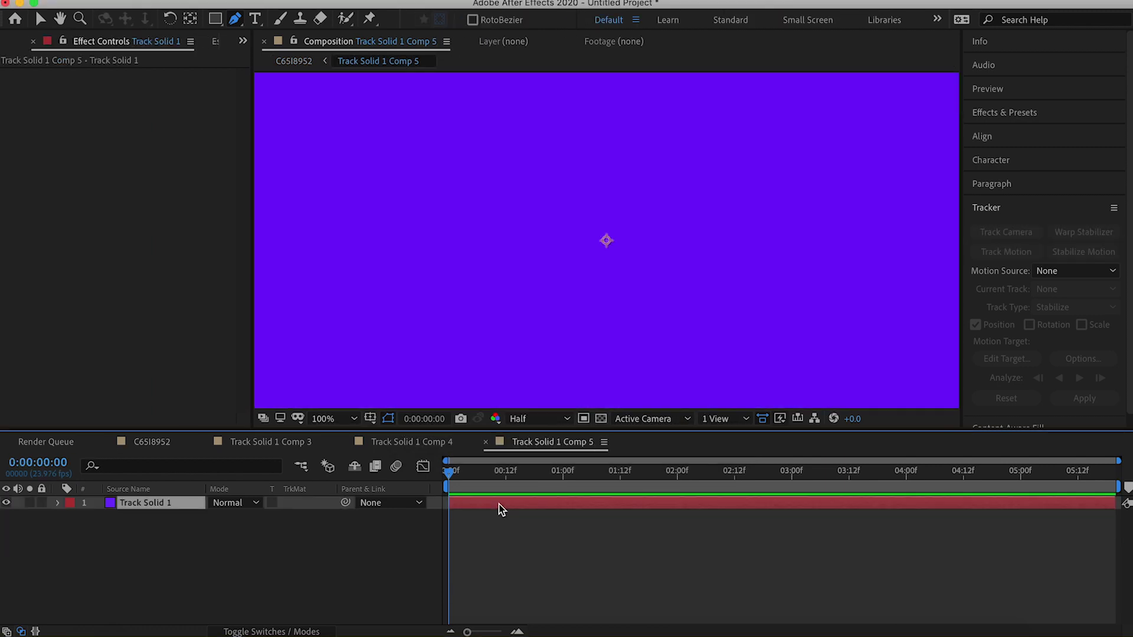
pyautogui.press('Delete')
# - Add a new solid, pre-compose Track Solid 1 as Track Solid 1 Comp 6, and open it
pyautogui.rightClick(341, 521)
pyautogui.moveTo(385, 466)
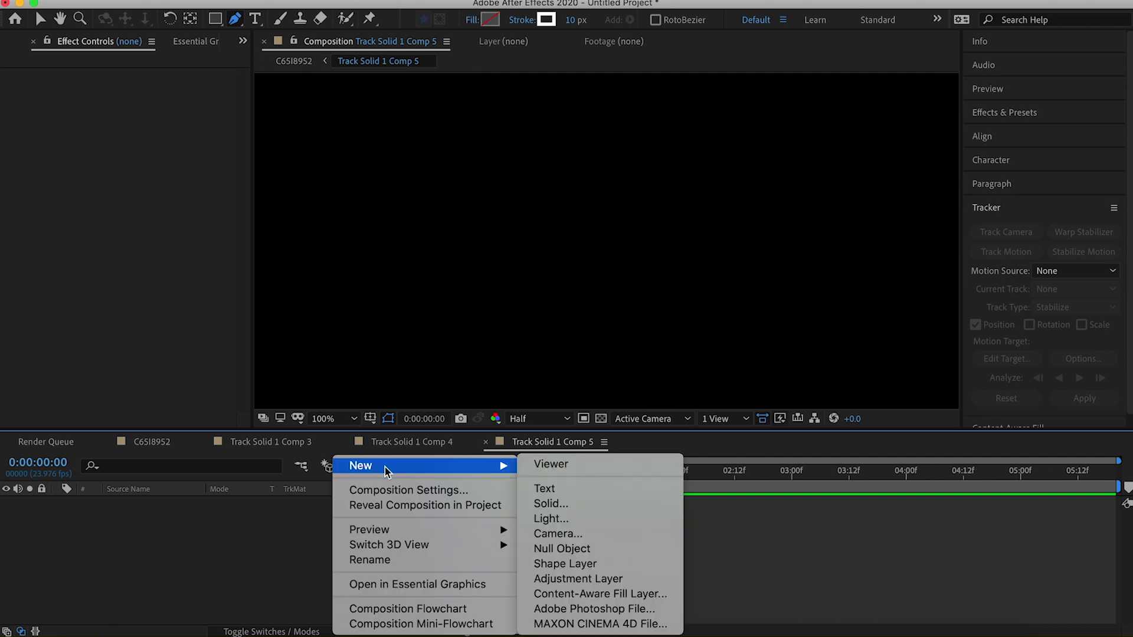
pyautogui.click(552, 508)
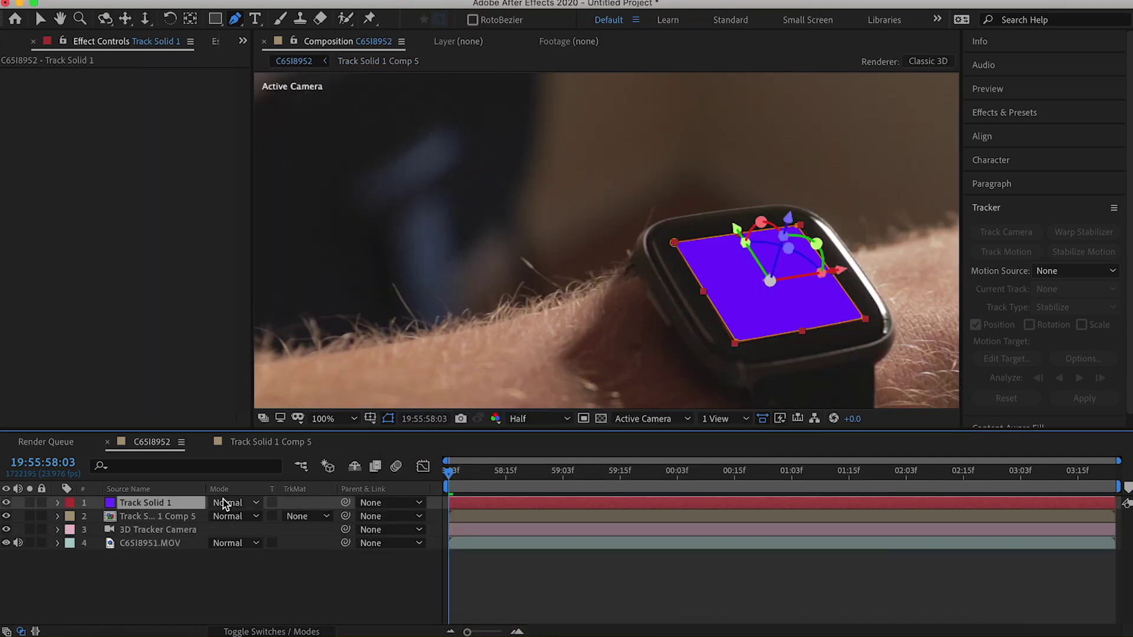
pyautogui.rightClick(480, 509)
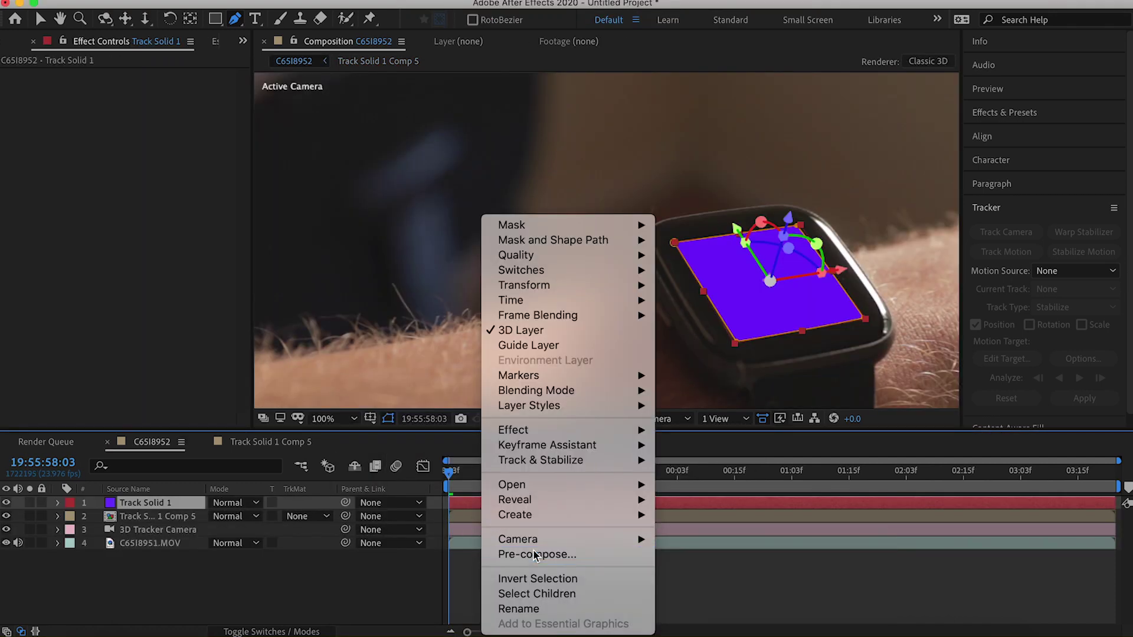
pyautogui.click(533, 554)
pyautogui.click(682, 419)
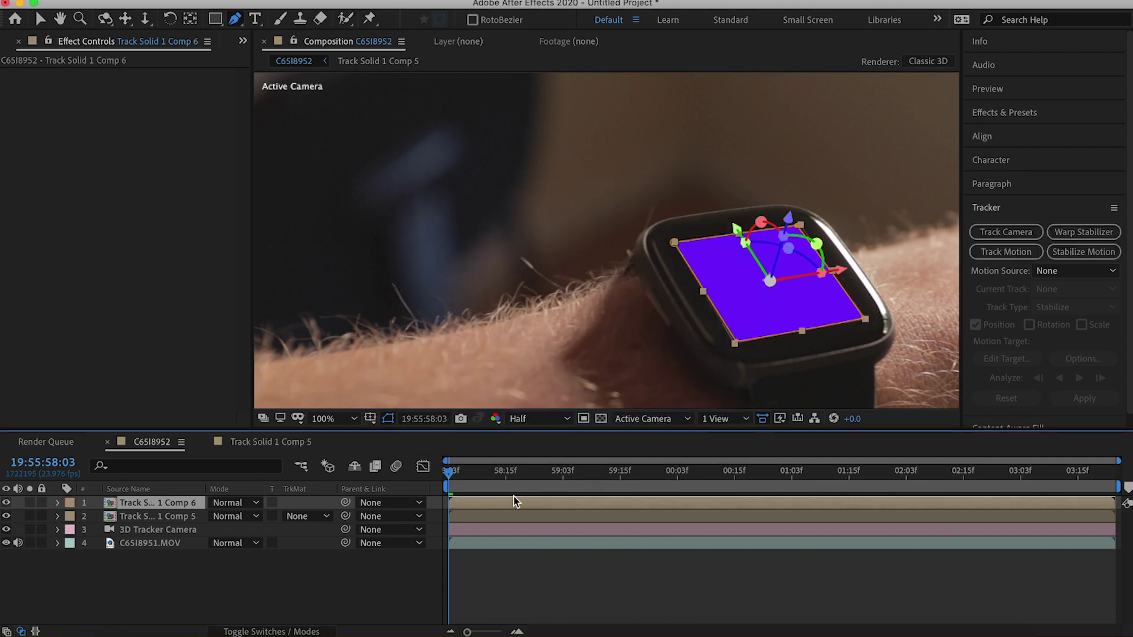
pyautogui.doubleClick(512, 499)
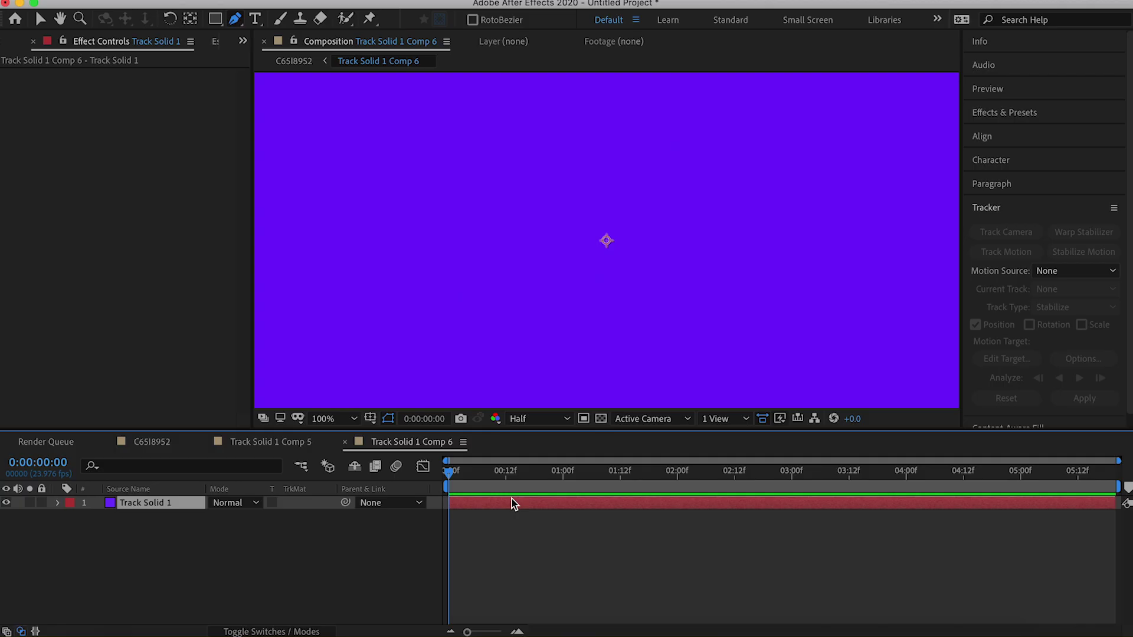
# - Delete the purple Track Solid 1 layer inside the Track Solid 1 Comp 6 precomp
pyautogui.press('Delete')
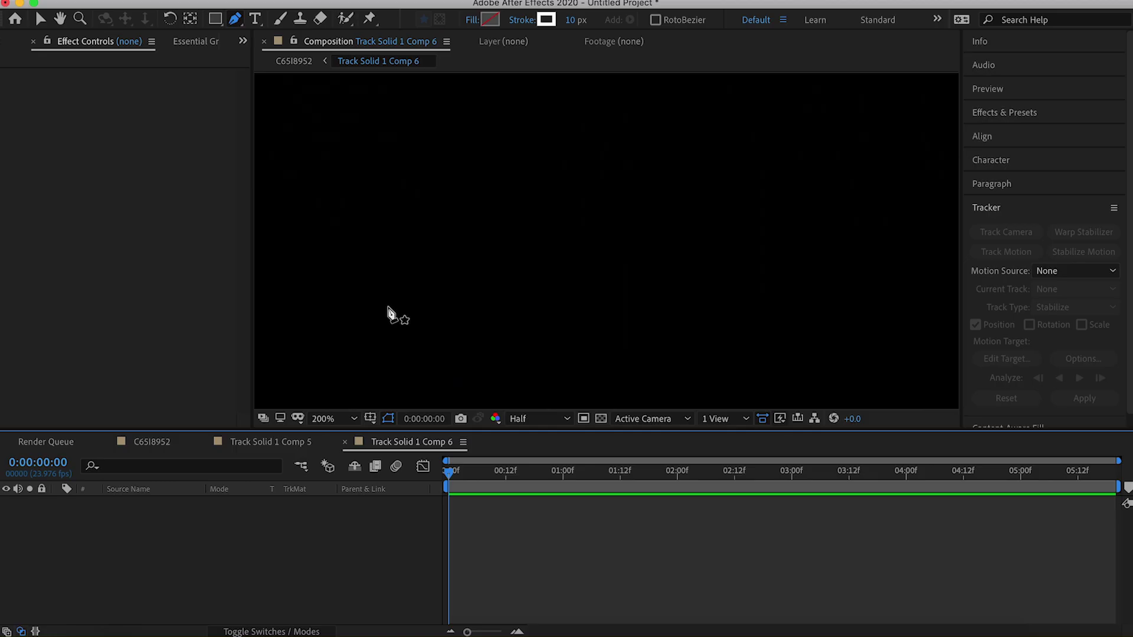
# - Draw a large square with a 15 px stroke and centre it in the comp
pyautogui.press(',')
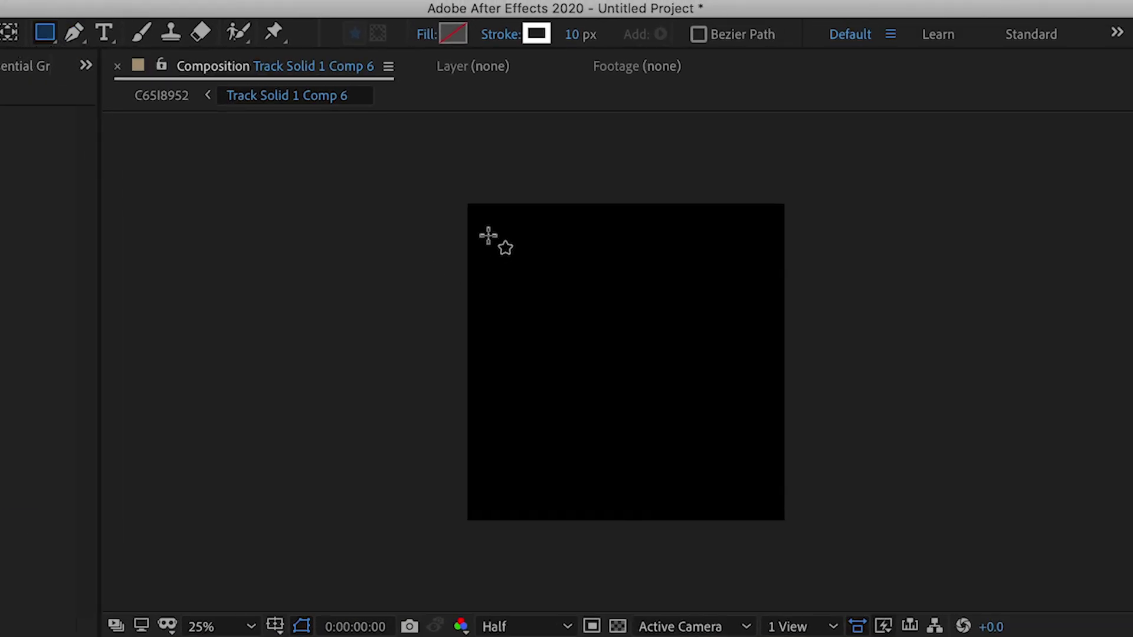
pyautogui.click(494, 227)
pyautogui.moveTo(714, 425); pyautogui.dragTo(764, 501)
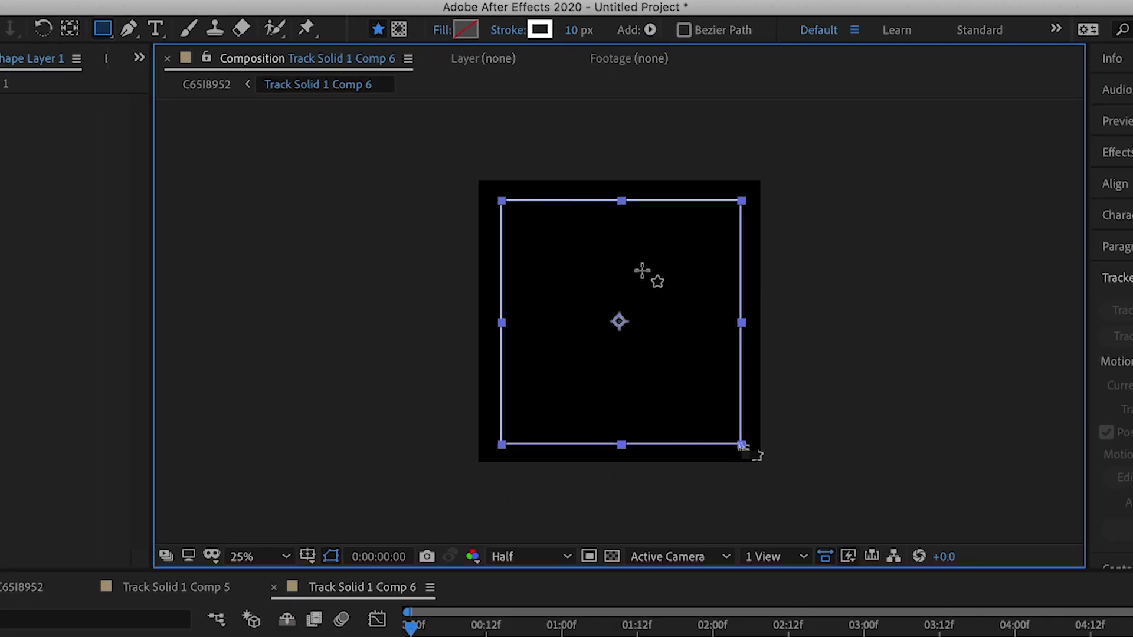
pyautogui.click(575, 30)
pyautogui.write('15')
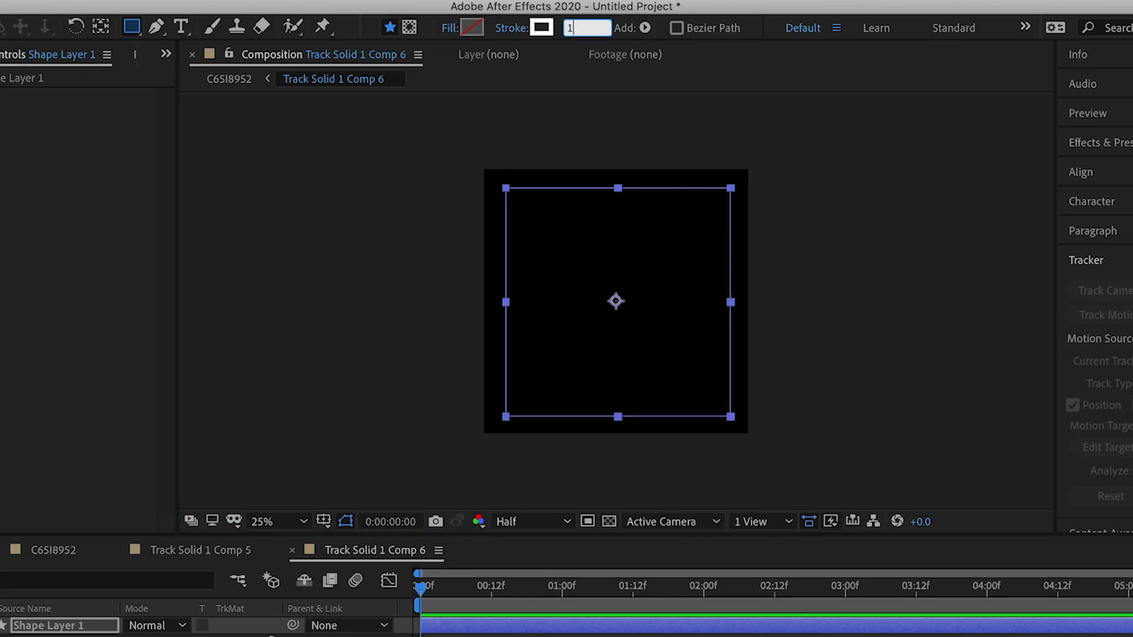
pyautogui.press('Return')
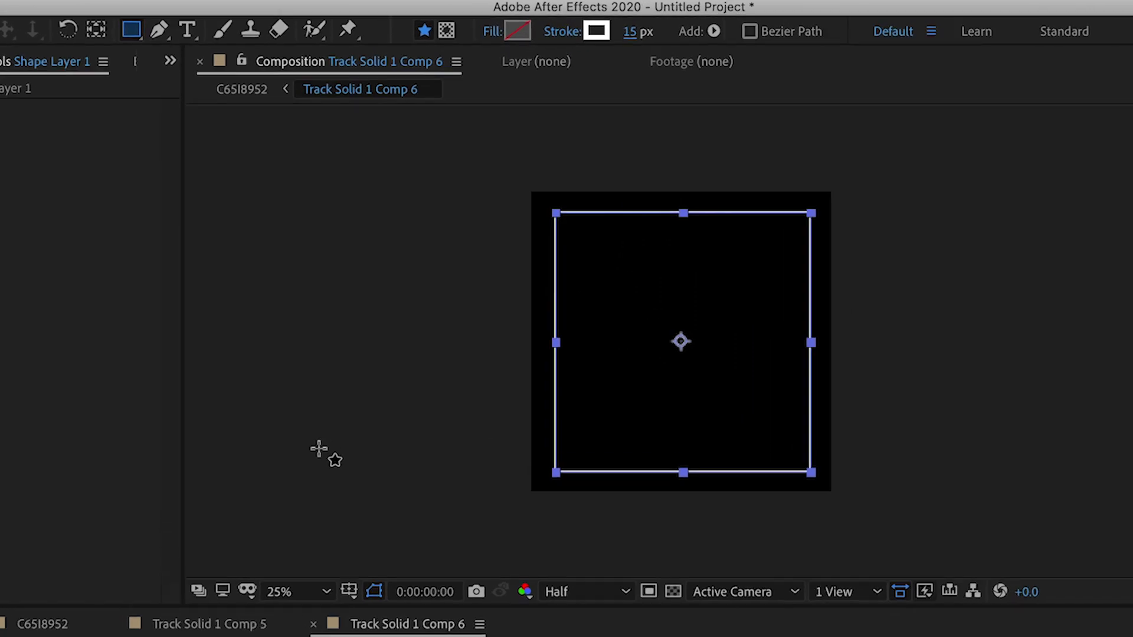
pyautogui.click(91, 35)
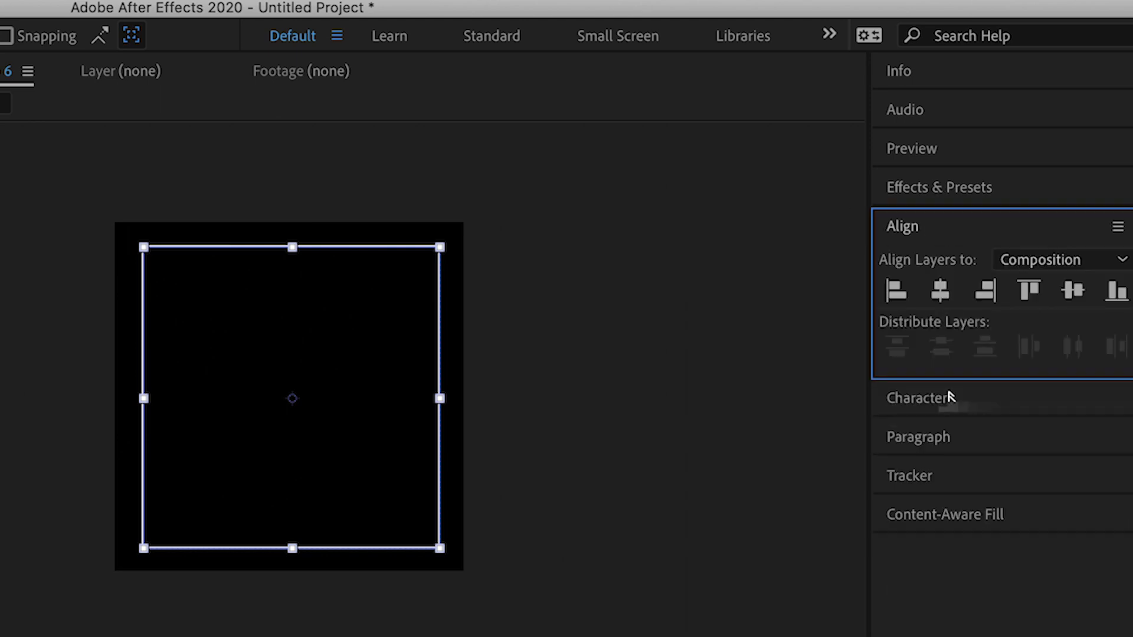
pyautogui.click(942, 292)
pyautogui.click(1073, 293)
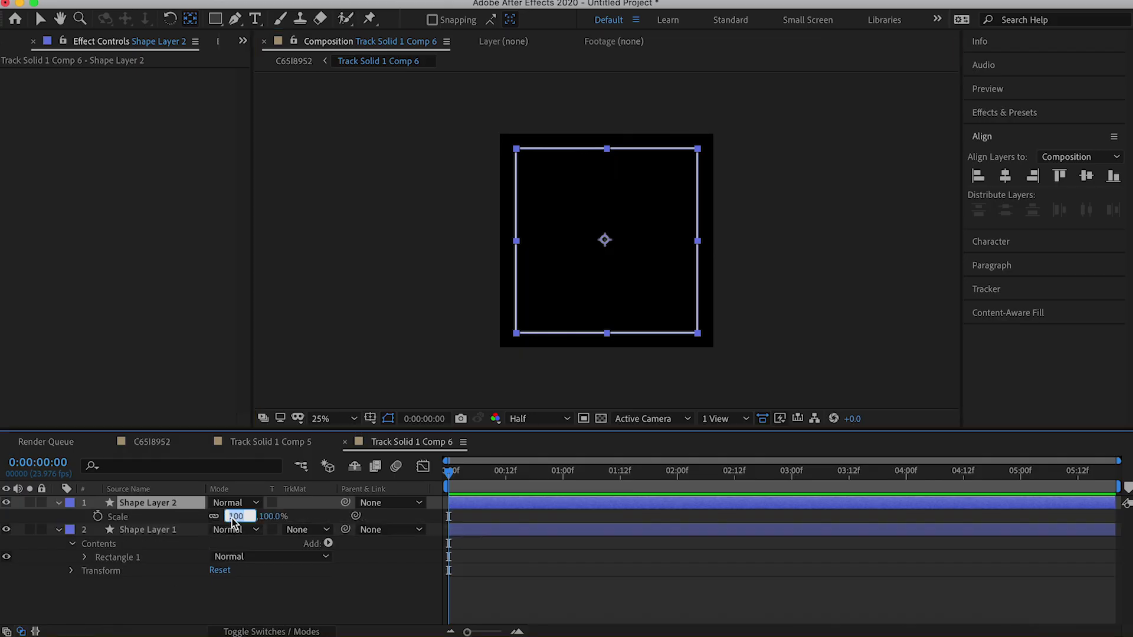
# - Add inner copies of the square at 75% and 50% scale
pyautogui.moveTo(245, 530); pyautogui.dragTo(232, 530)
pyautogui.hotkey('ctrl', 'd')
pyautogui.press('a')
pyautogui.click(242, 517)
pyautogui.write('50')
pyautogui.press('Return')
pyautogui.click(469, 599)
pyautogui.hotkey('ctrl', 't')
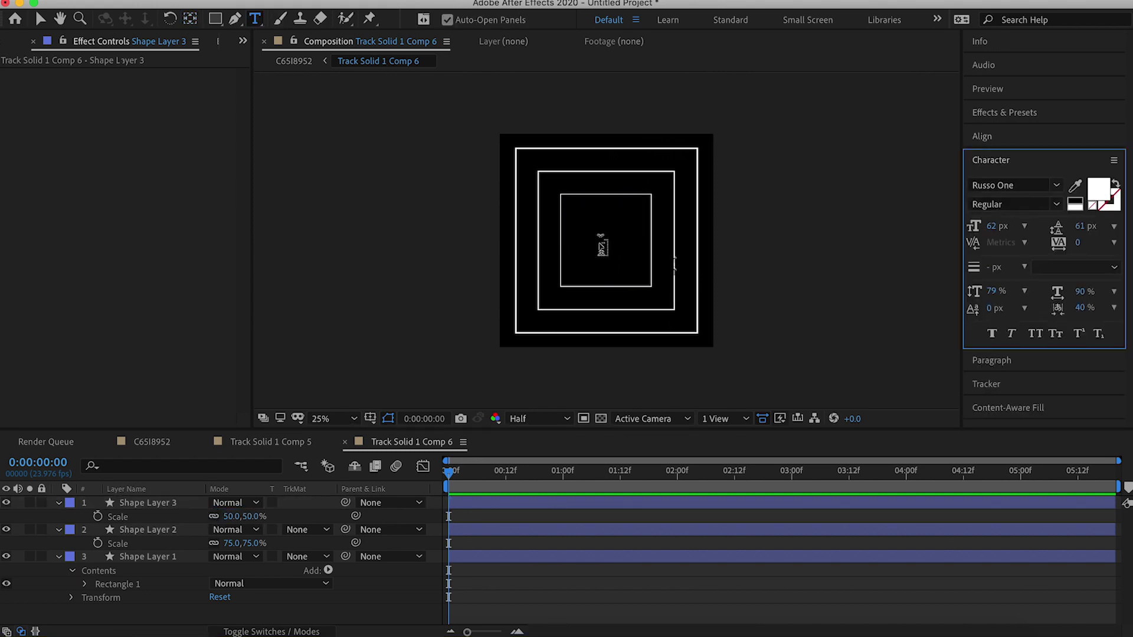
pyautogui.click(602, 247)
pyautogui.write('@bigvicmedia')
pyautogui.press('Escape')
pyautogui.scroll(4, 607, 240)
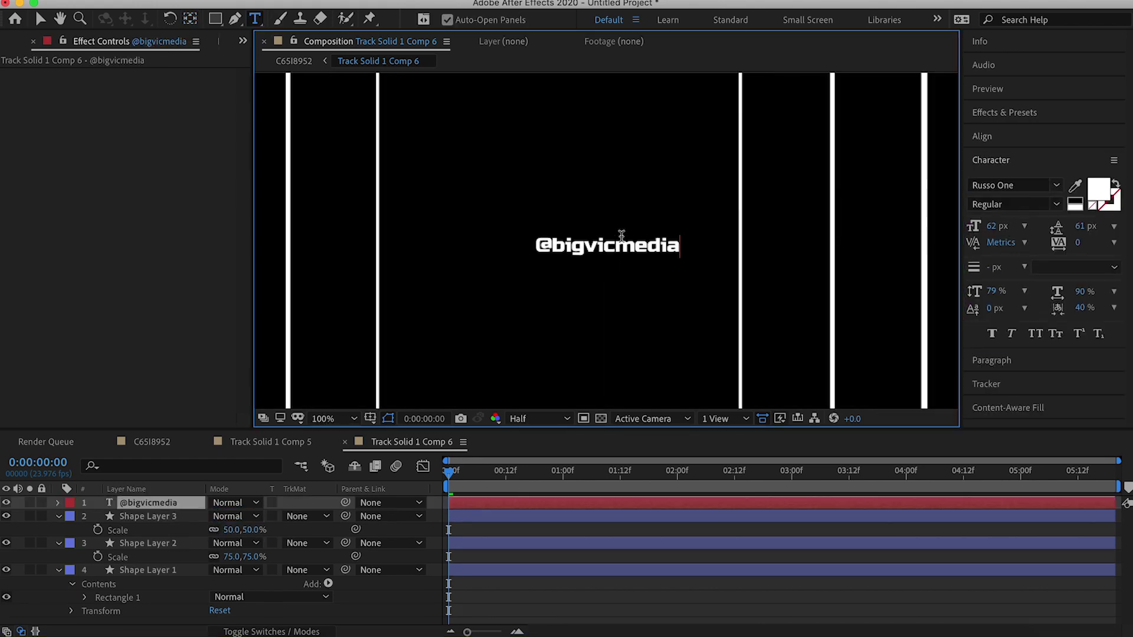
pyautogui.click(981, 136)
pyautogui.click(1088, 175)
pyautogui.press('s')
pyautogui.moveTo(241, 516); pyautogui.dragTo(649, 524)
pyautogui.scroll(-4, 652, 299)
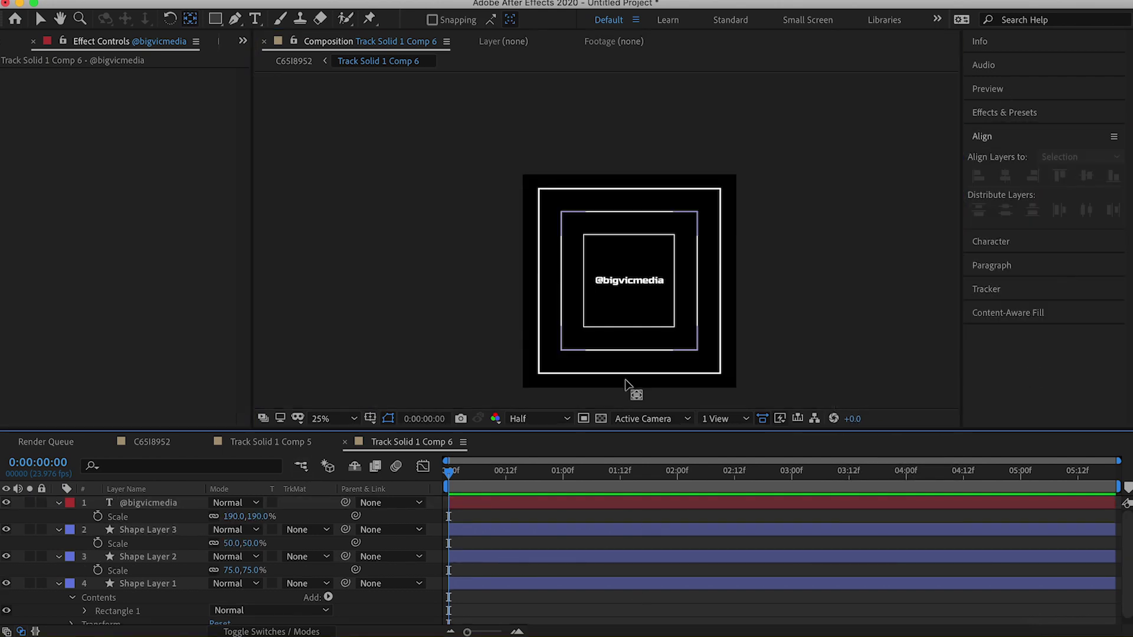
pyautogui.click(147, 584)
# - Keyframe Shape Layer 1's opacity at 100%, 0% and 100% over frames 0, 10 and 20
pyautogui.press('t')
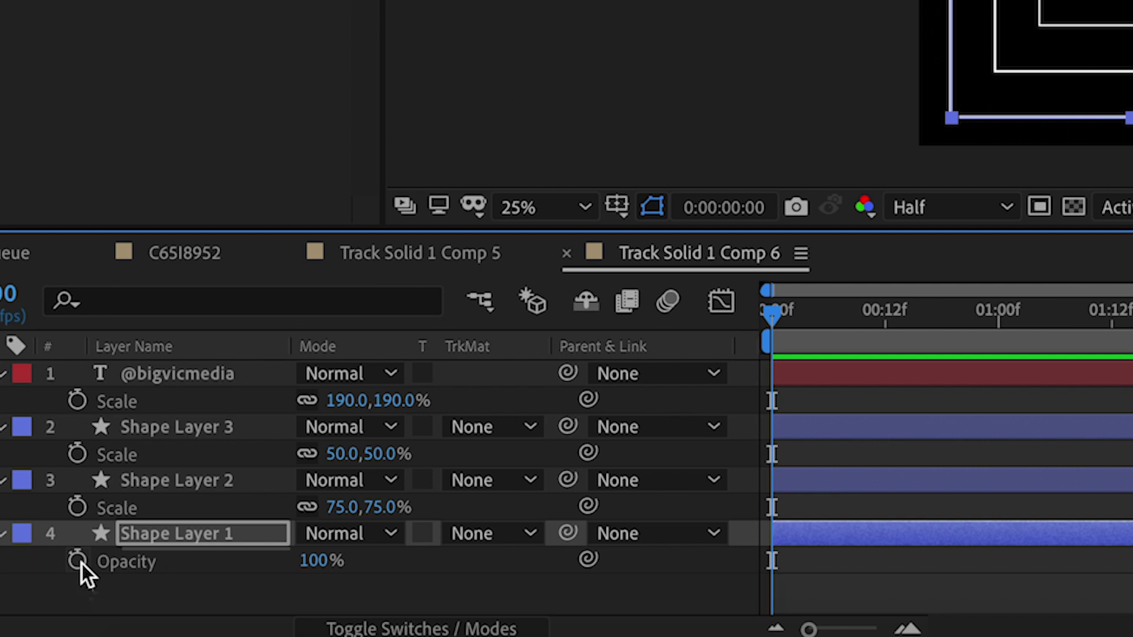
pyautogui.click(81, 564)
pyautogui.hotkey('shift', 'pagedown')
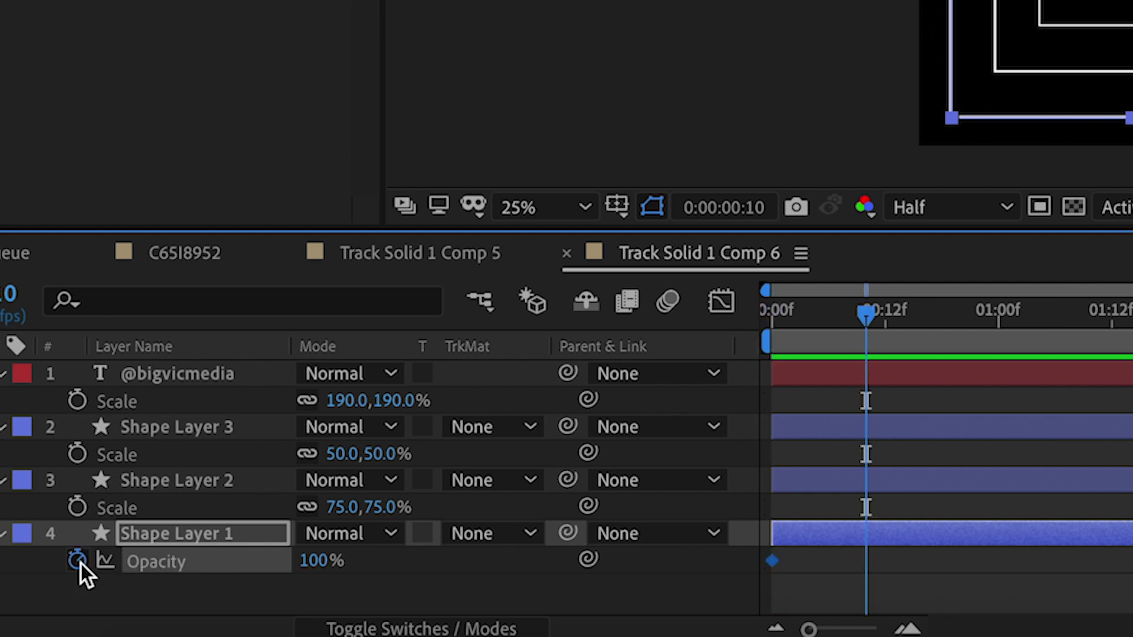
pyautogui.click(316, 559)
pyautogui.write('0')
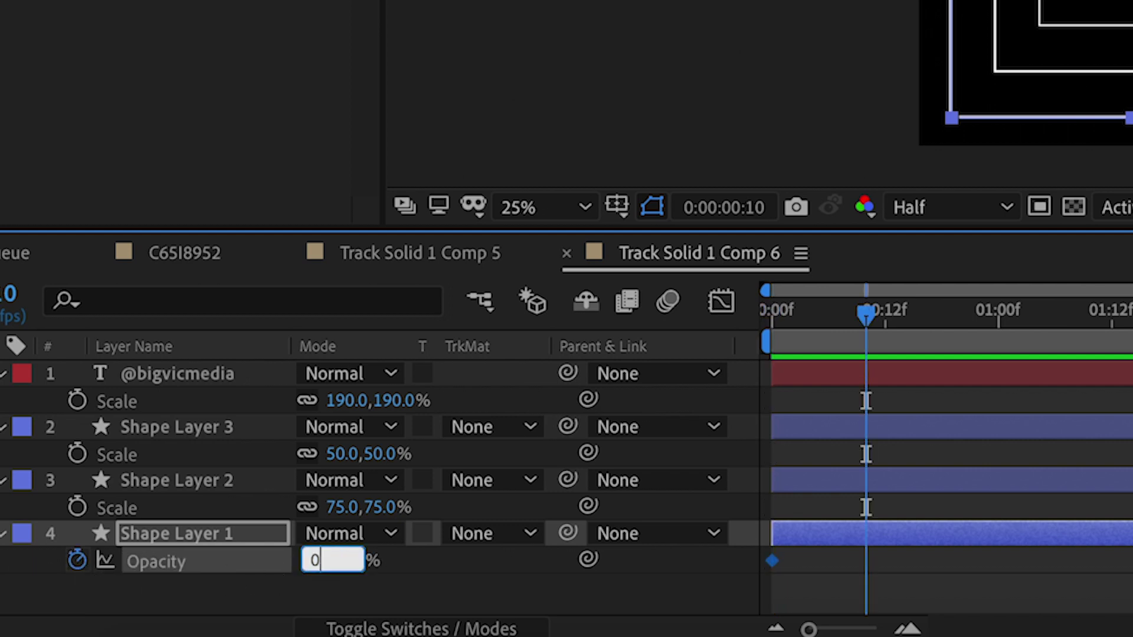
pyautogui.press('Return')
pyautogui.hotkey('shift', 'pagedown')
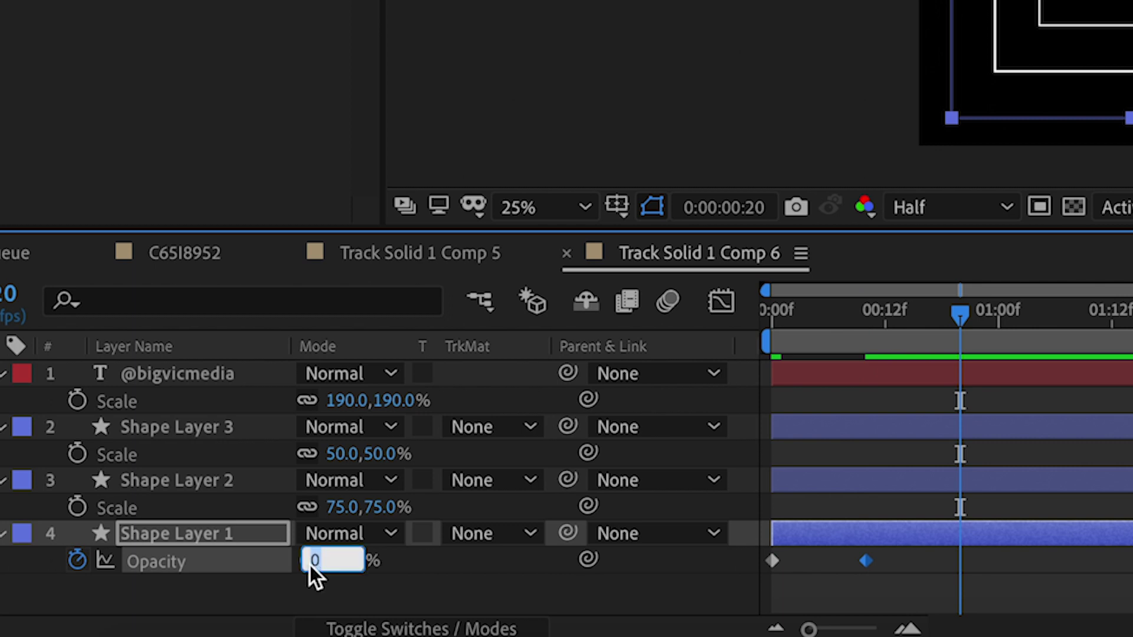
pyautogui.write('100')
pyautogui.press('Return')
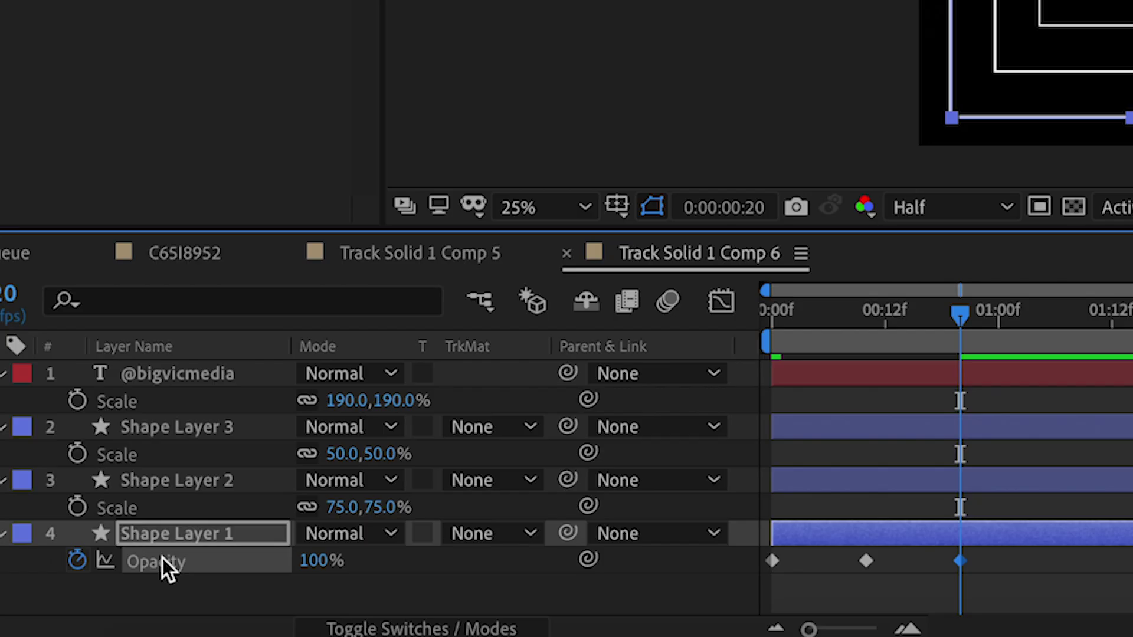
# - Add a loopOut() expression to Shape Layer 1's opacity
pyautogui.keyDown('alt'); pyautogui.click(73, 566); pyautogui.keyUp('alt')
pyautogui.write('loopO')
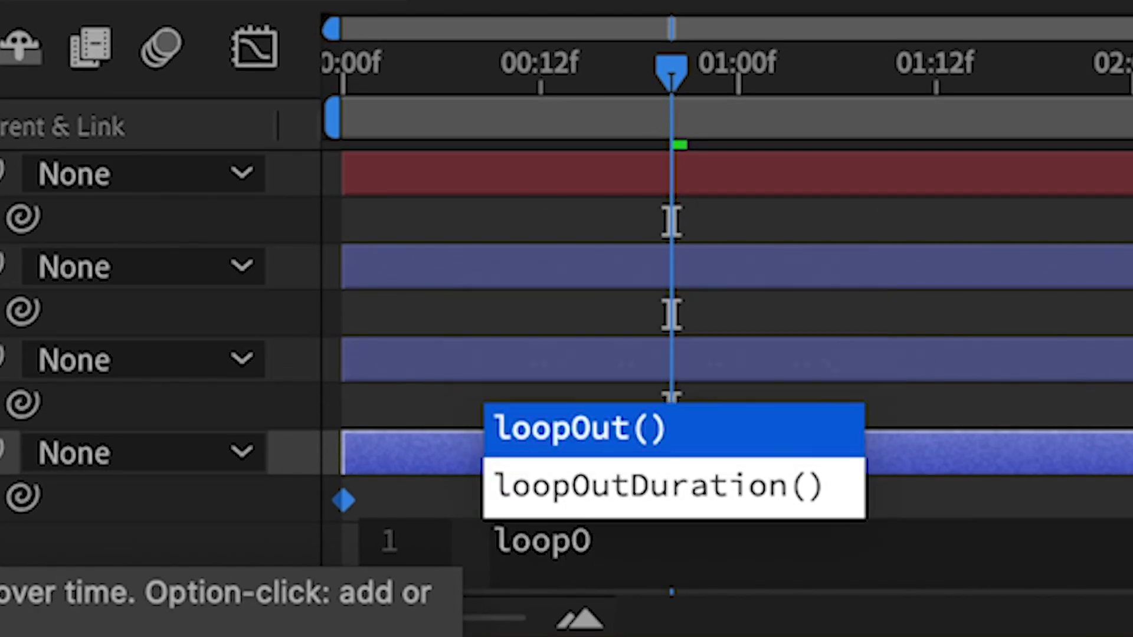
pyautogui.write('()')
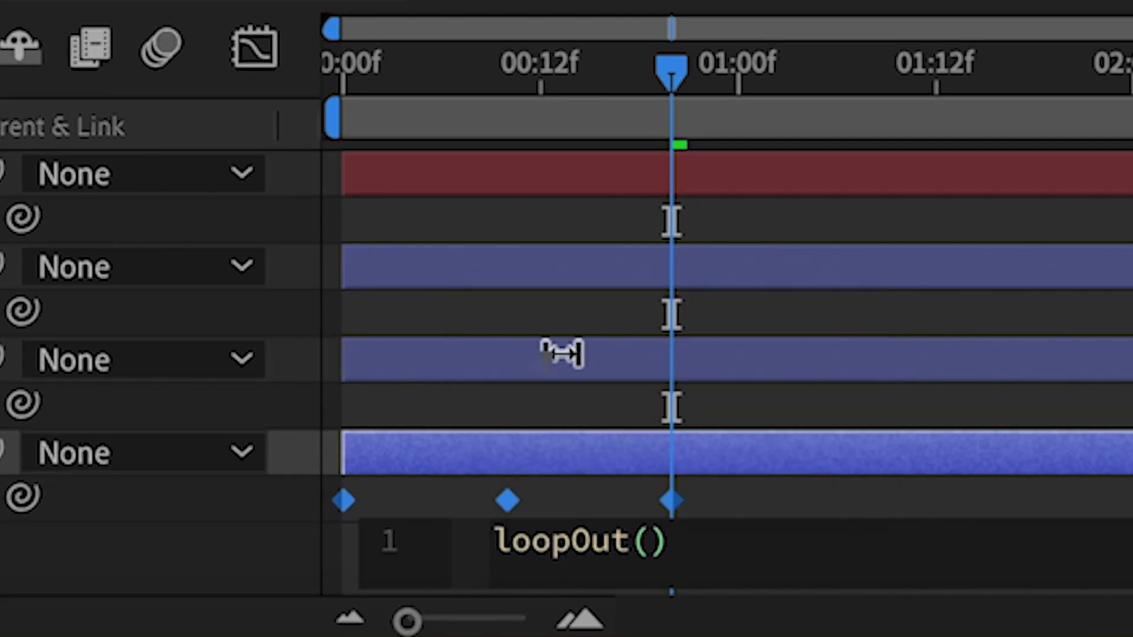
pyautogui.click(614, 371)
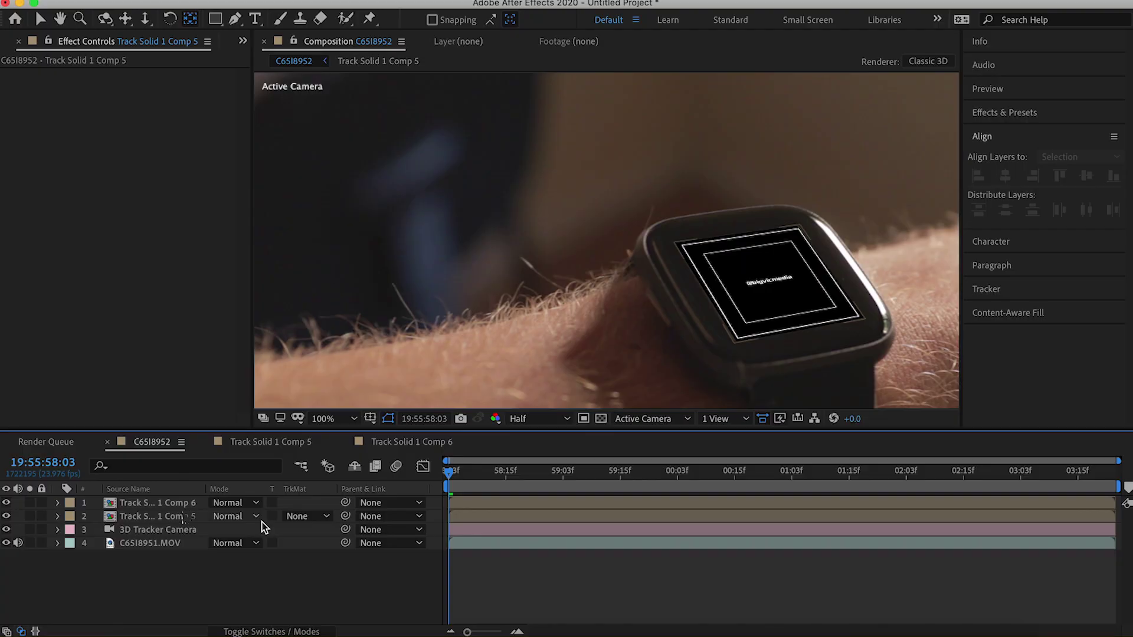
# - Move Comp 5 below the tracker camera and set the footage's matte to Alpha Inverted
pyautogui.moveTo(183, 518); pyautogui.dragTo(182, 532)
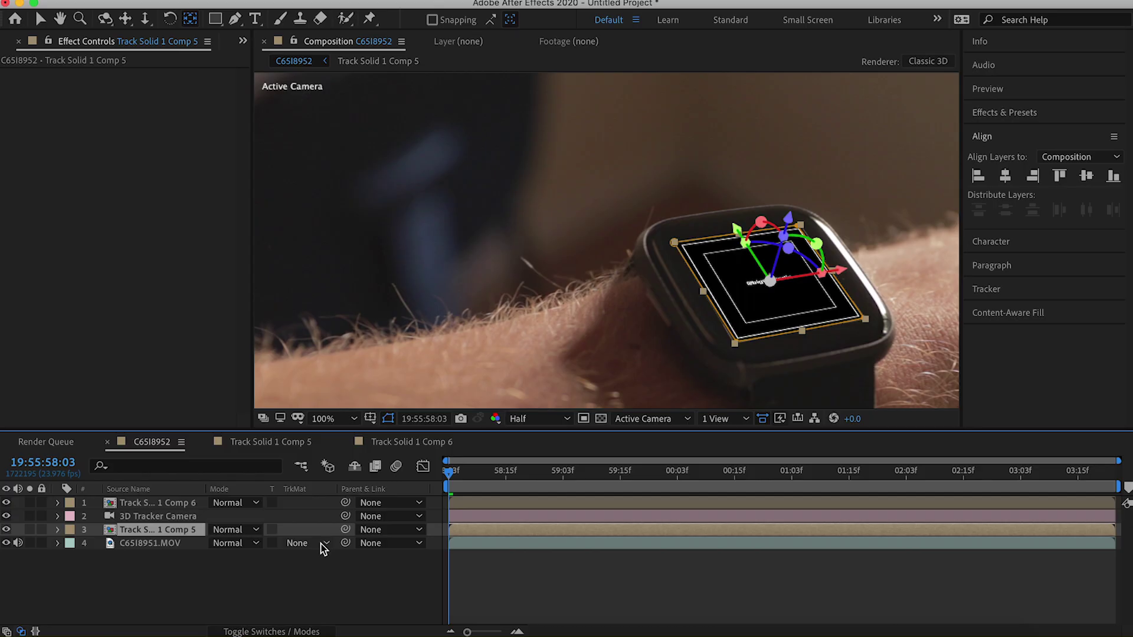
pyautogui.click(321, 547)
pyautogui.click(618, 555)
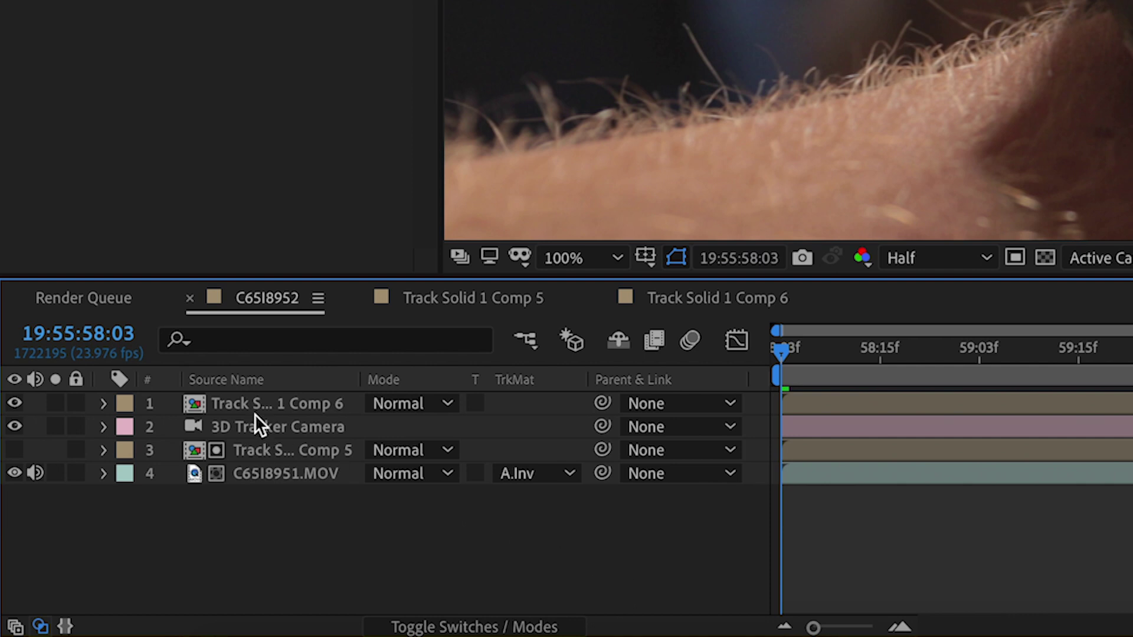
# - Place Comp 6 beneath the footage and fit the squares graphic onto the watch screen
pyautogui.moveTo(261, 399); pyautogui.dragTo(248, 496)
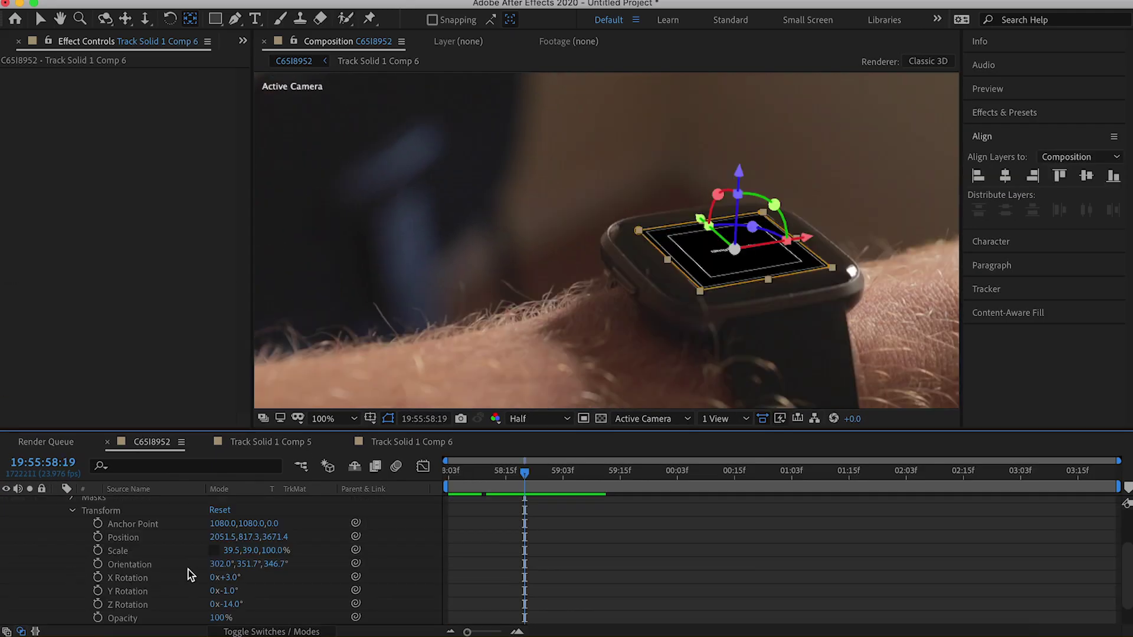
pyautogui.moveTo(268, 538); pyautogui.dragTo(328, 533)
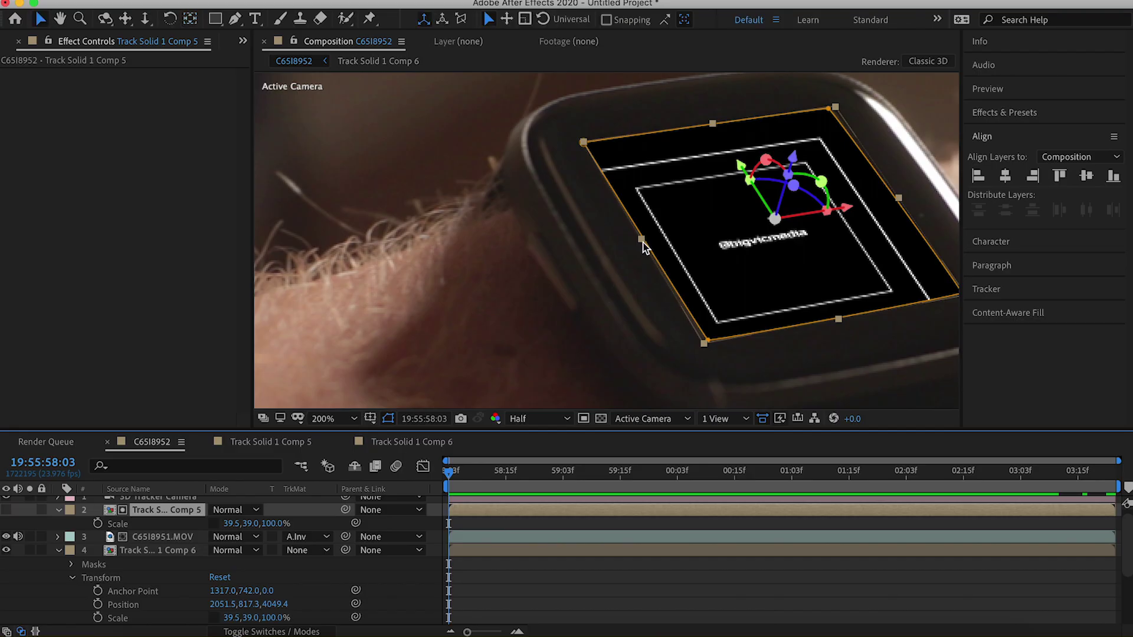
pyautogui.moveTo(640, 242); pyautogui.dragTo(643, 244)
pyautogui.click(504, 600)
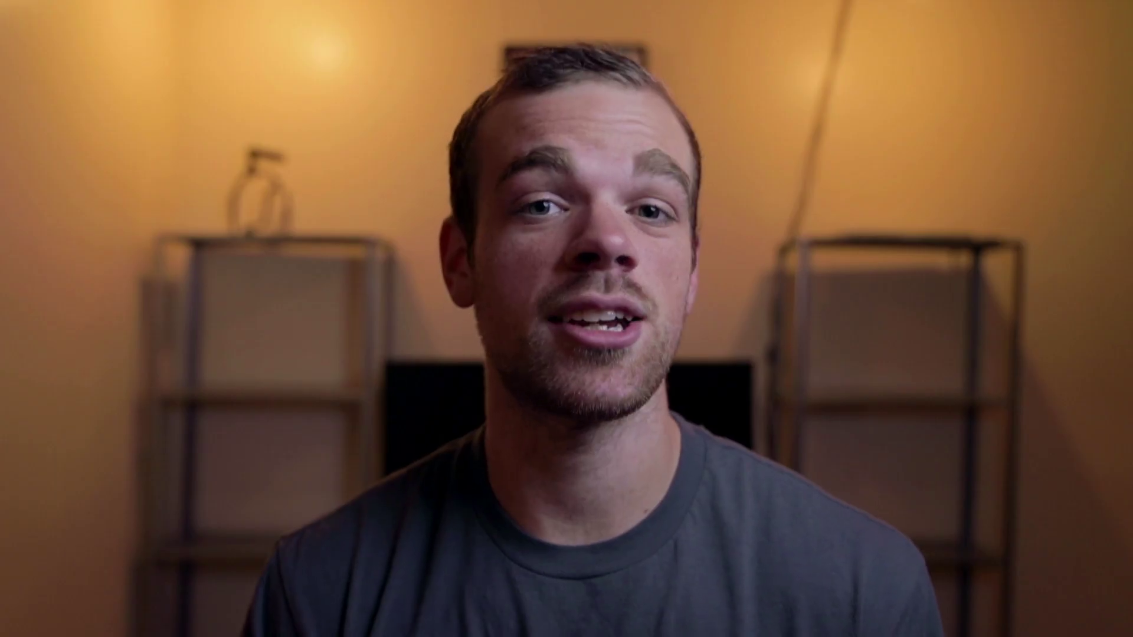